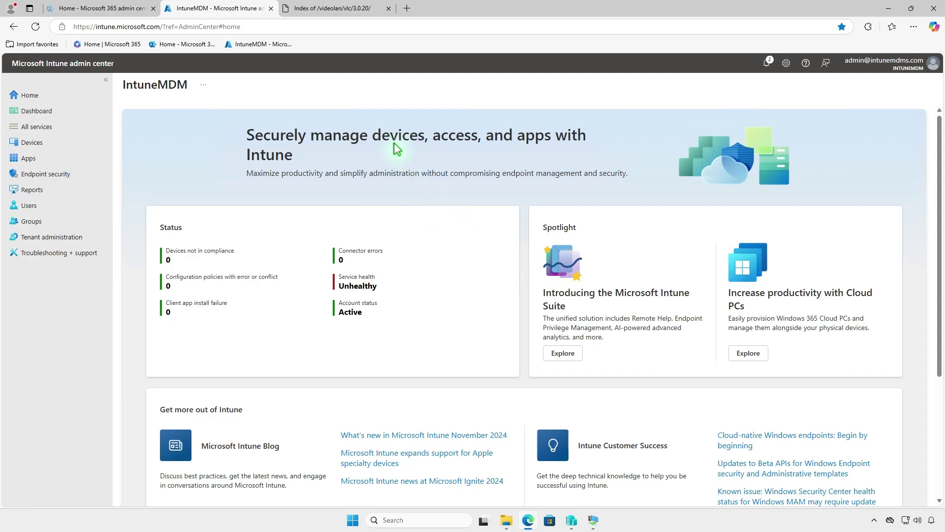
Download vlc-3.0.20-win64.msi from the VLC 3.0.20 win64/ folder on the VideoLAN site
{"action": "left_click", "coordinate": [343, 16]}
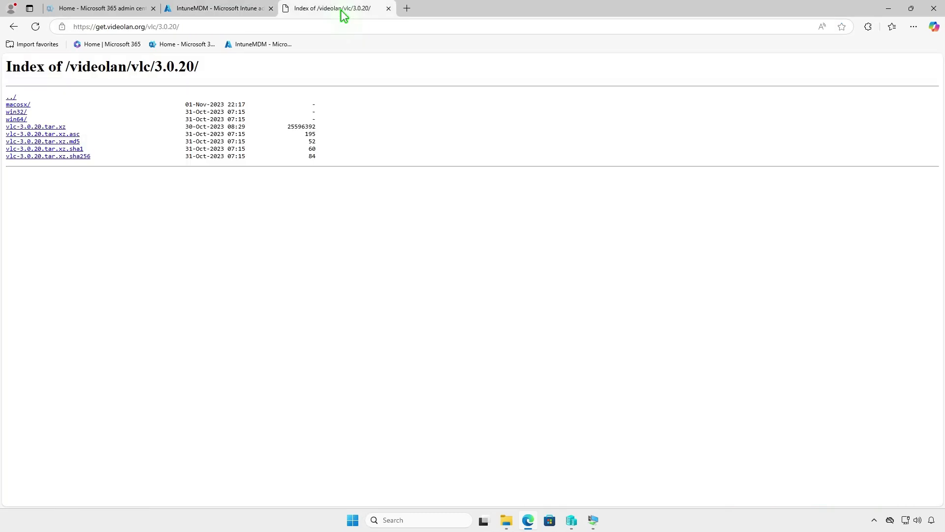
{"action": "left_click", "coordinate": [19, 121]}
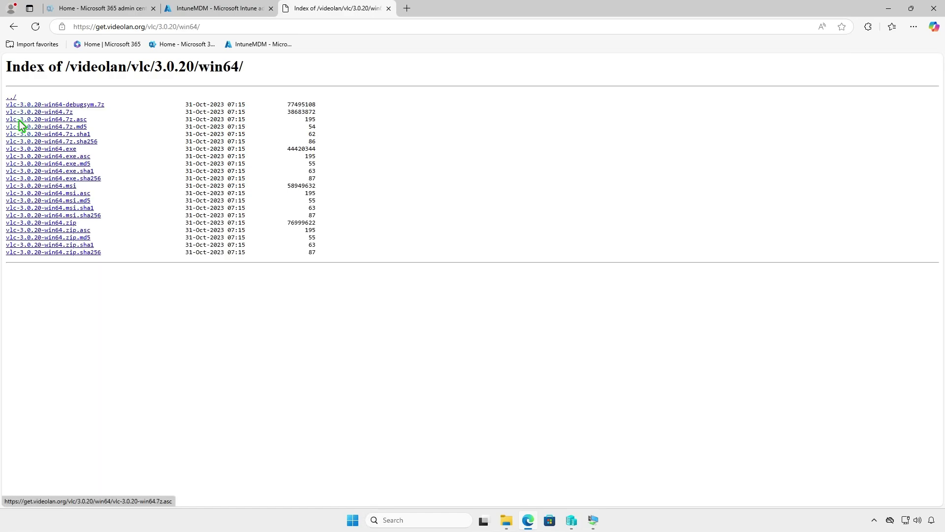
{"action": "left_click", "coordinate": [73, 187]}
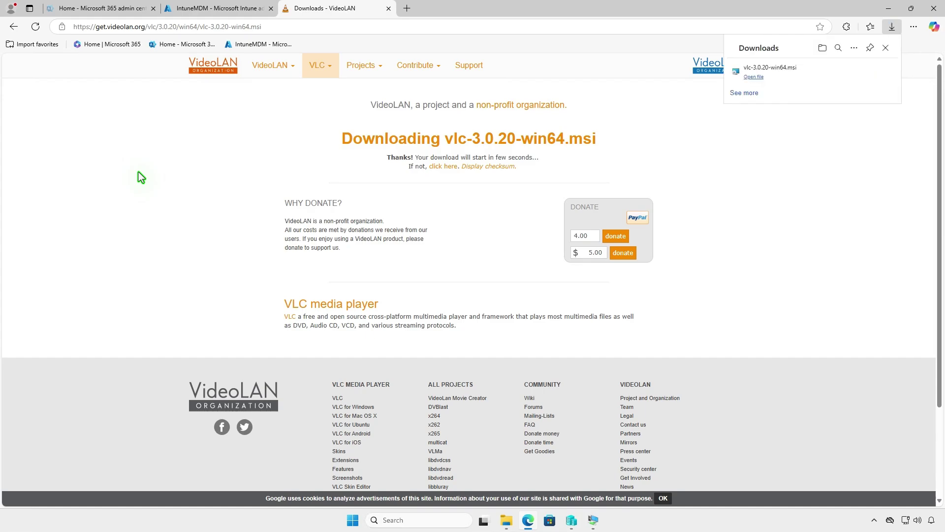
Under Apps > Windows in Intune, add a new app of type Line-of-business app
{"action": "left_click", "coordinate": [229, 10]}
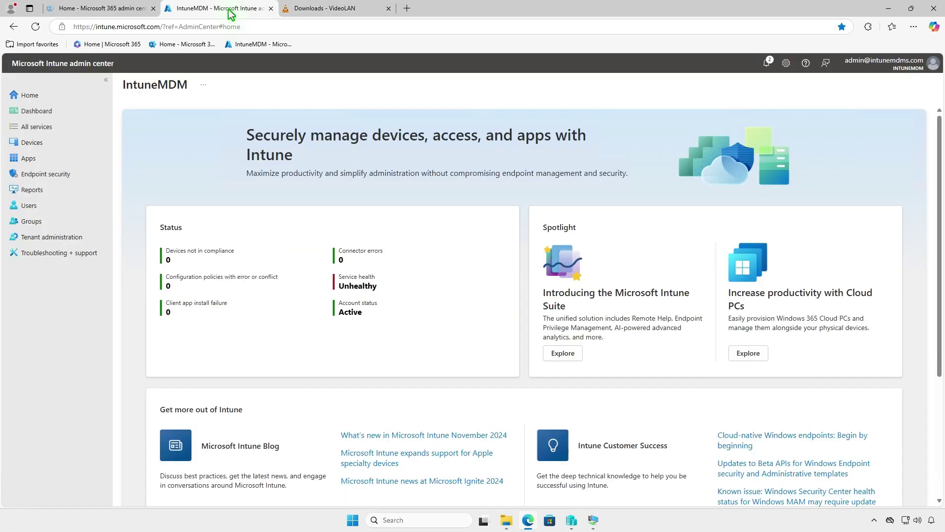
{"action": "left_click", "coordinate": [66, 163]}
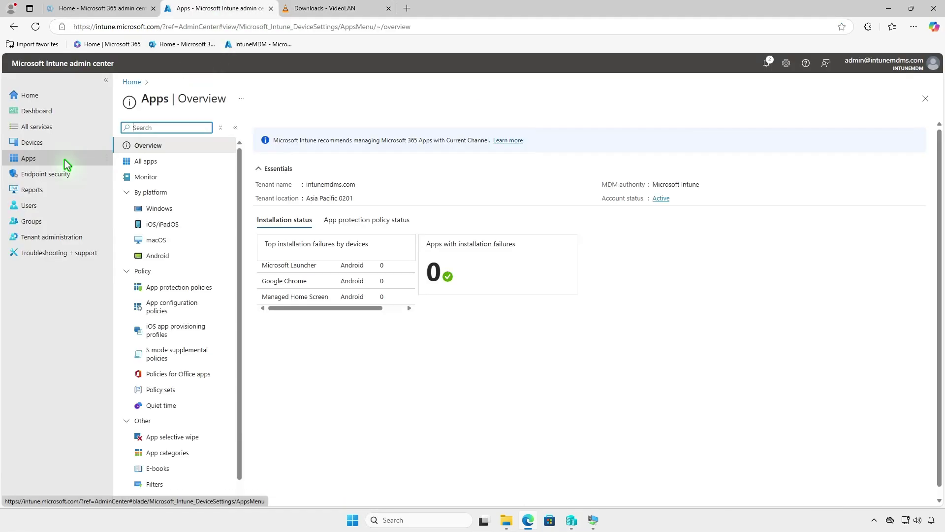
{"action": "left_click", "coordinate": [180, 211]}
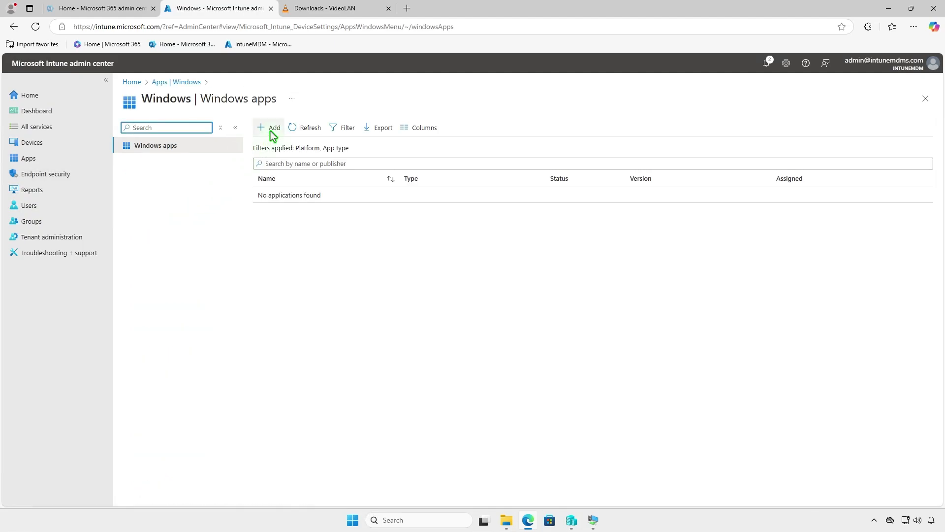
{"action": "left_click", "coordinate": [270, 131]}
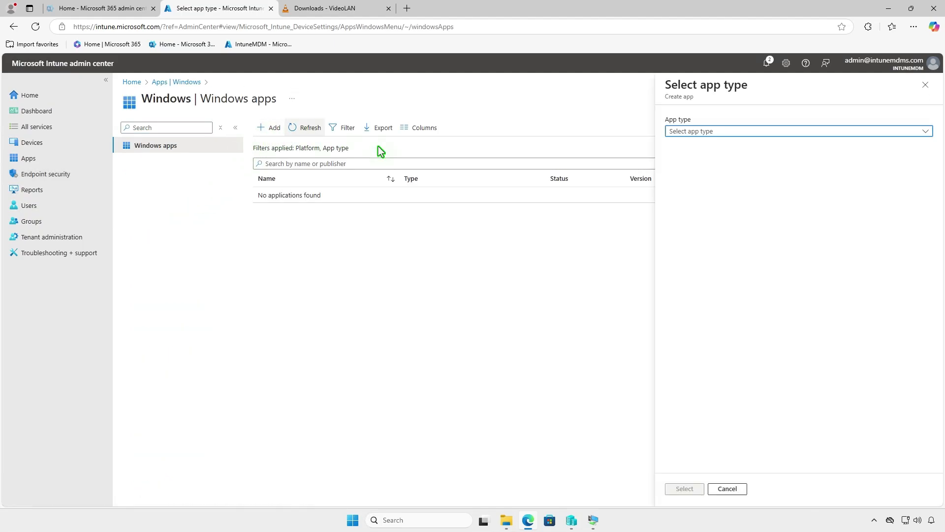
{"action": "left_click", "coordinate": [717, 131]}
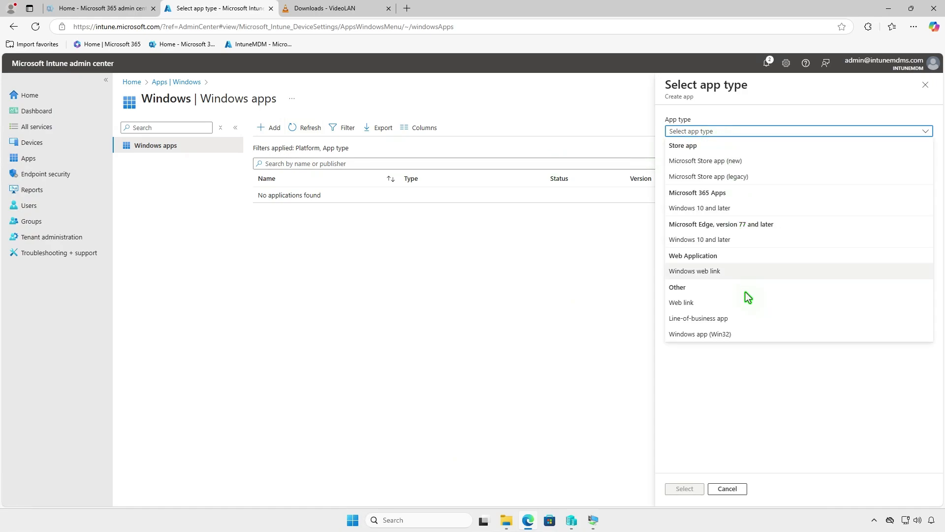
{"action": "left_click", "coordinate": [758, 318]}
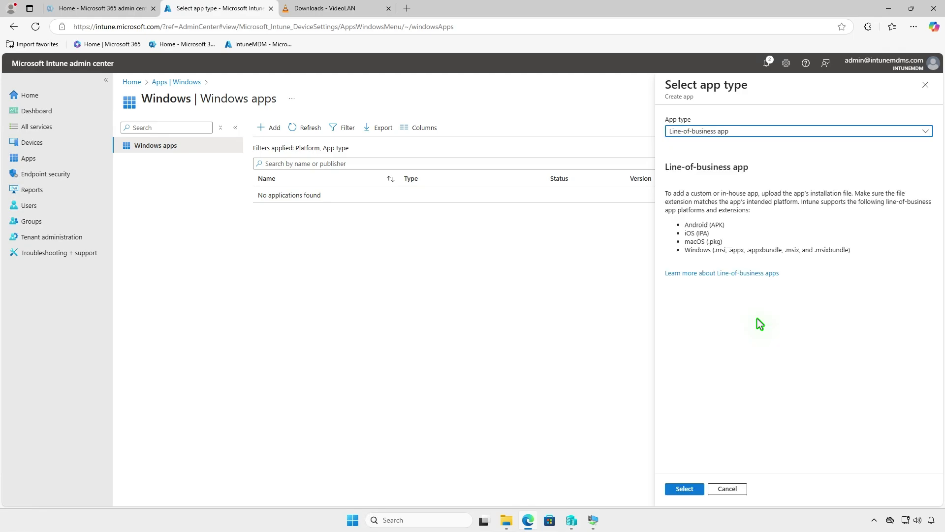
{"action": "left_click", "coordinate": [695, 490]}
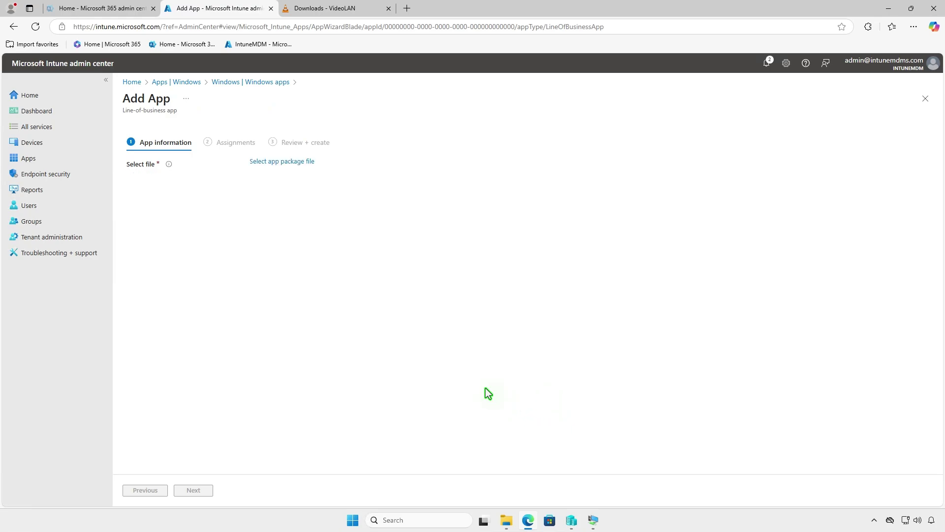
Load vlc-3.0.20-win64.msi from Downloads as the package, prefilling the VLC media player details
{"action": "left_click", "coordinate": [309, 162]}
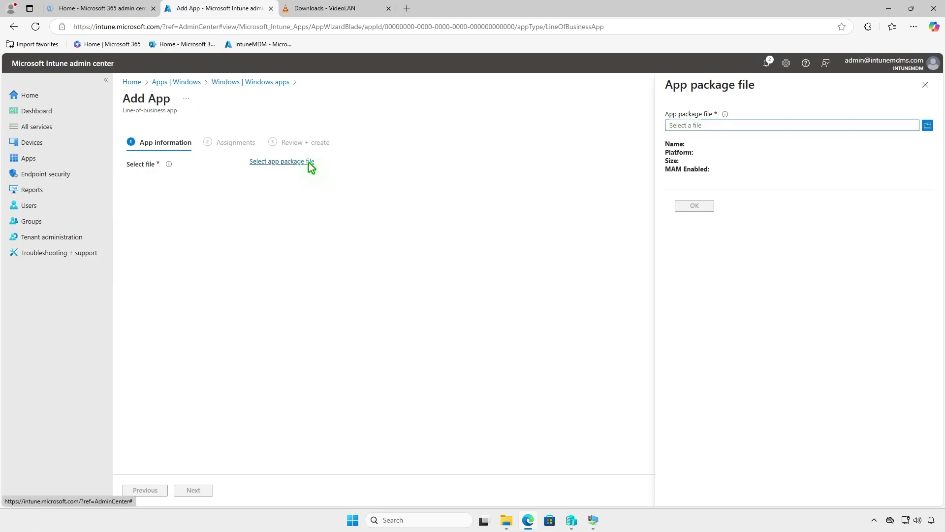
{"action": "left_click", "coordinate": [738, 124]}
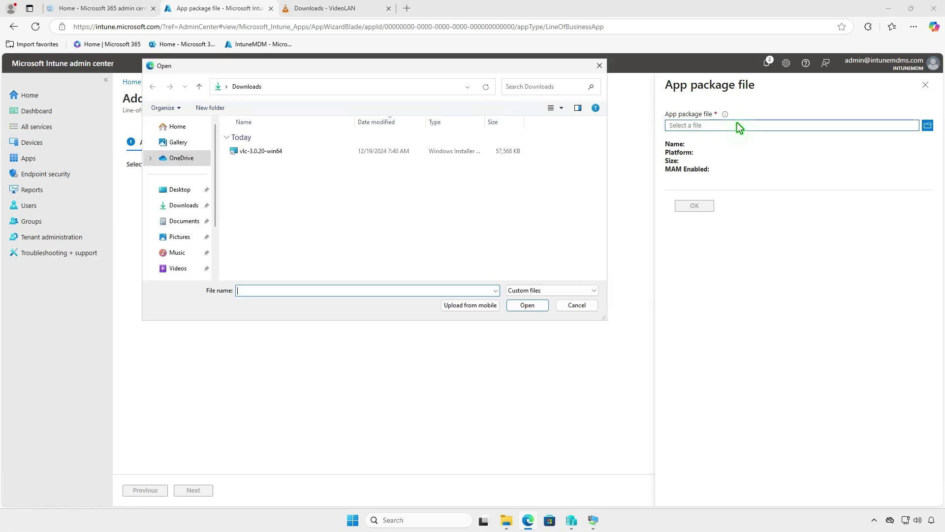
{"action": "left_click", "coordinate": [299, 152]}
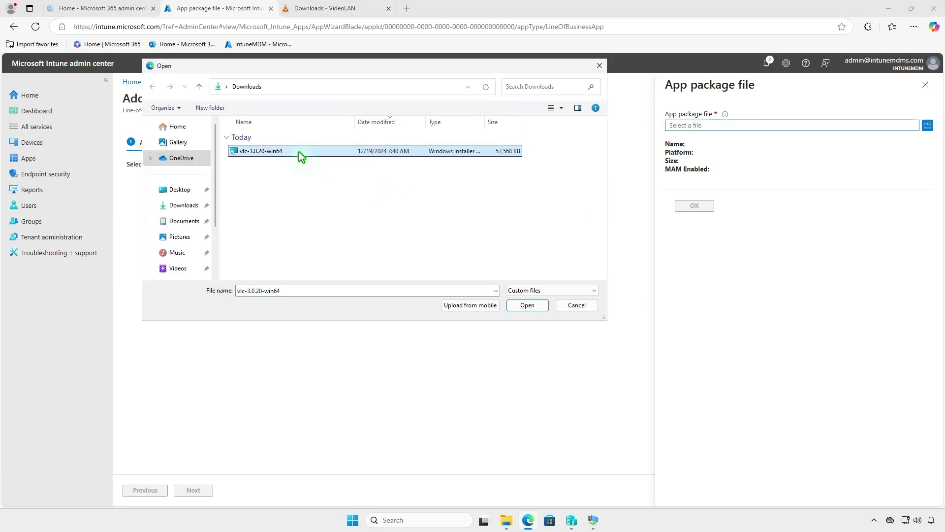
{"action": "left_click", "coordinate": [527, 306]}
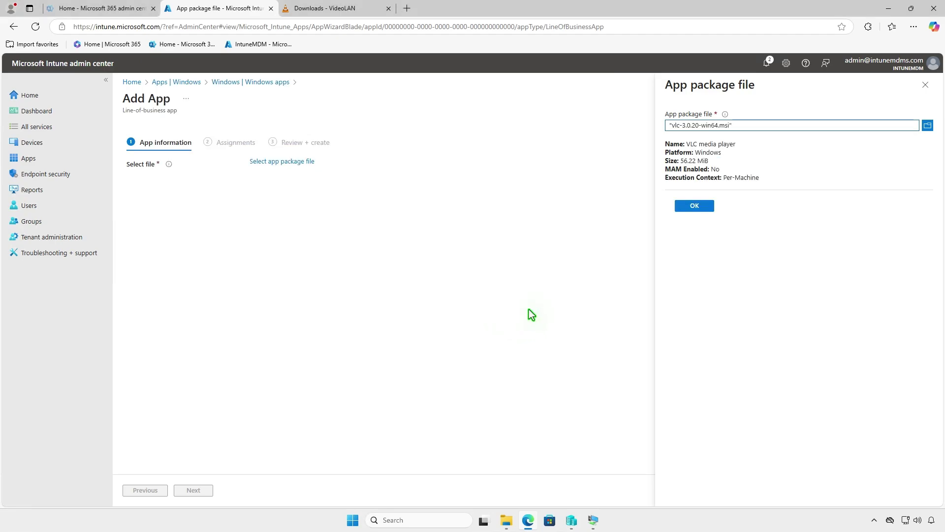
{"action": "left_click", "coordinate": [701, 206]}
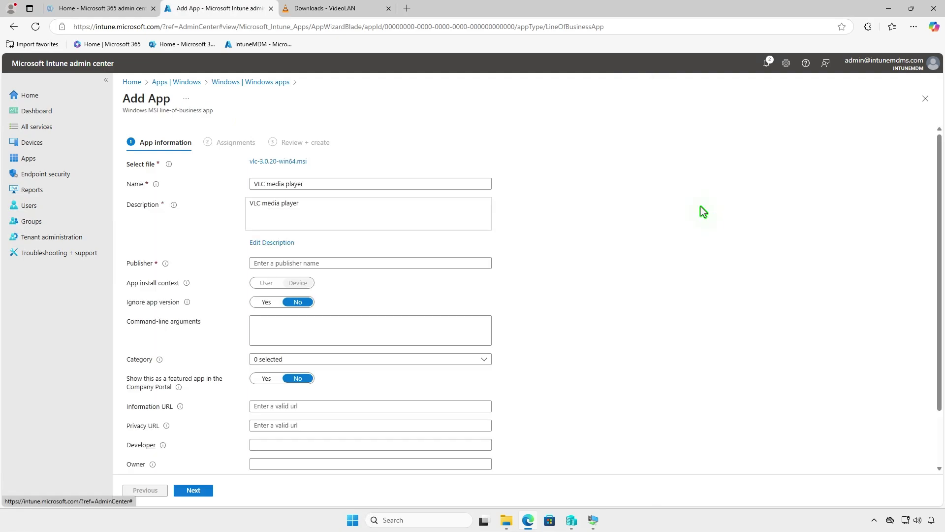
Enter 'Video LAN' as the app's publisher
{"action": "left_click", "coordinate": [284, 265]}
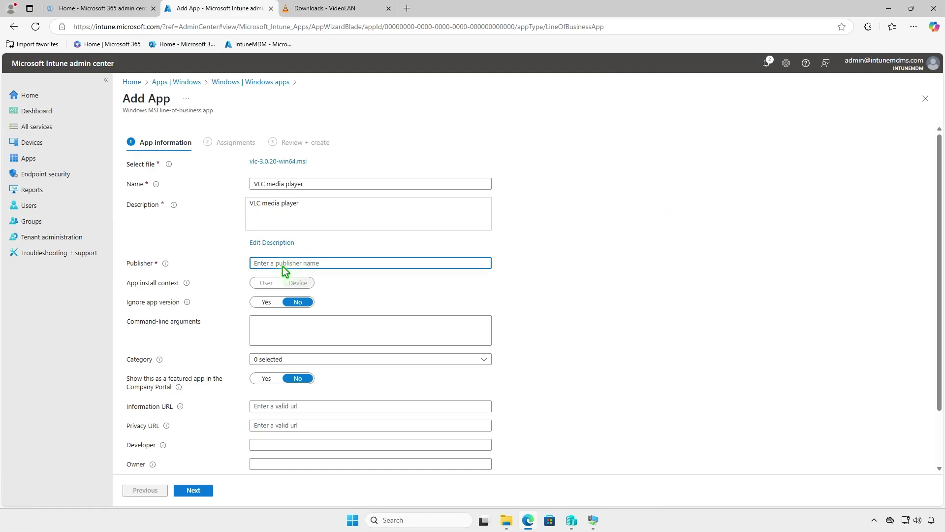
{"action": "type", "text": "Video LAN"}
{"action": "left_click", "coordinate": [550, 250]}
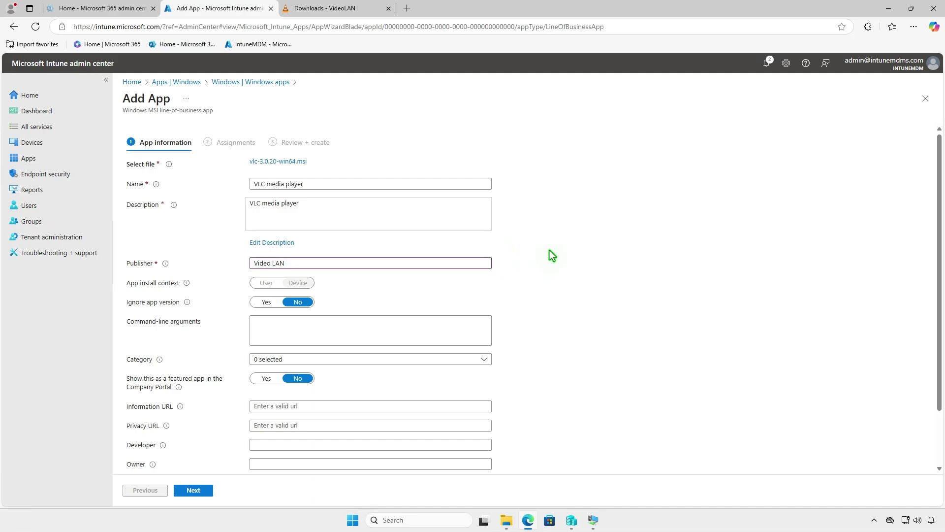
Upload images.png, the VLC cone, as the app logo
{"action": "scroll", "coordinate": [550, 256], "scroll_direction": "down", "scroll_amount": 2}
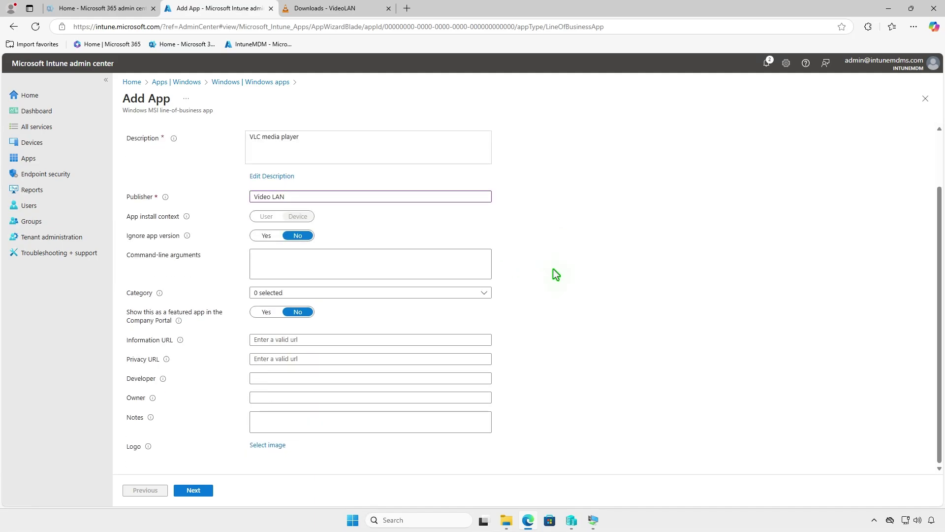
{"action": "left_click", "coordinate": [282, 446]}
{"action": "left_click", "coordinate": [822, 130]}
{"action": "double_click", "coordinate": [261, 153]}
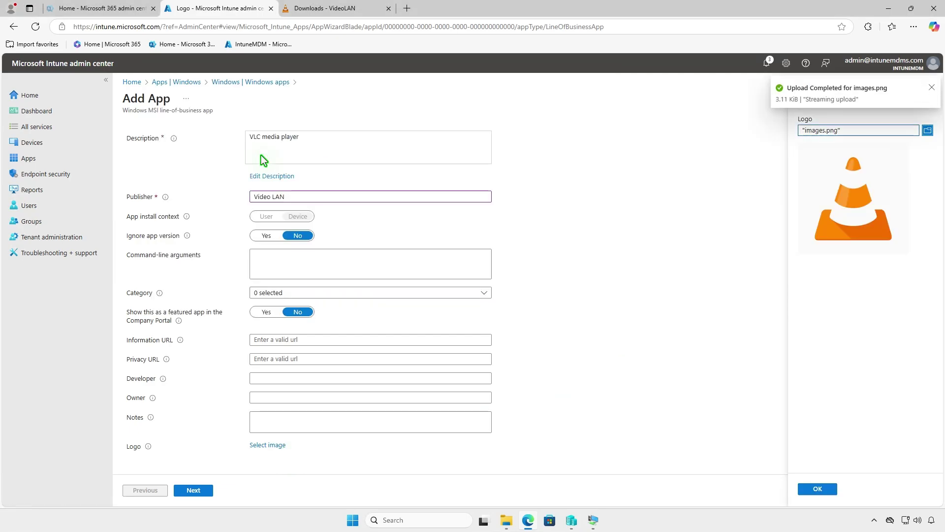
{"action": "left_click", "coordinate": [811, 489]}
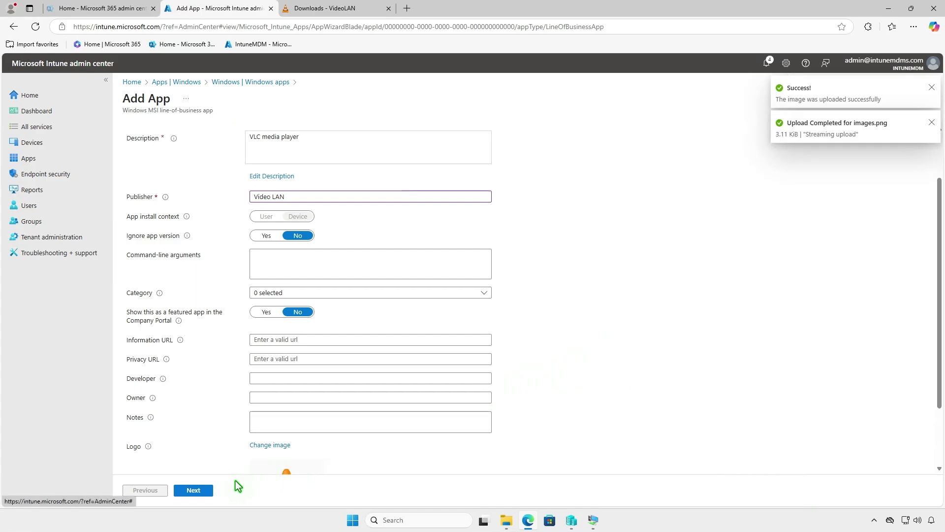
{"action": "scroll", "coordinate": [235, 470], "scroll_direction": "down", "scroll_amount": 2}
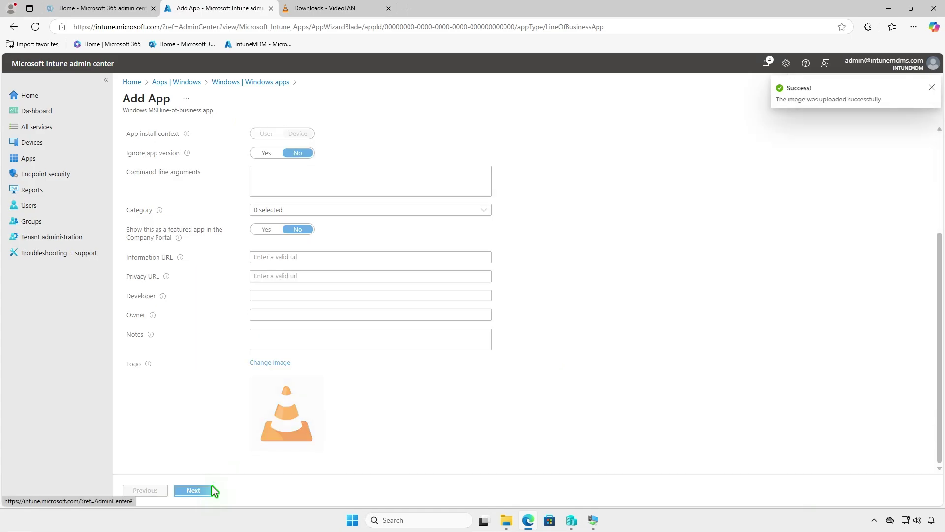
Assign the app as Required to the Test_Devices group
{"action": "left_click", "coordinate": [206, 490]}
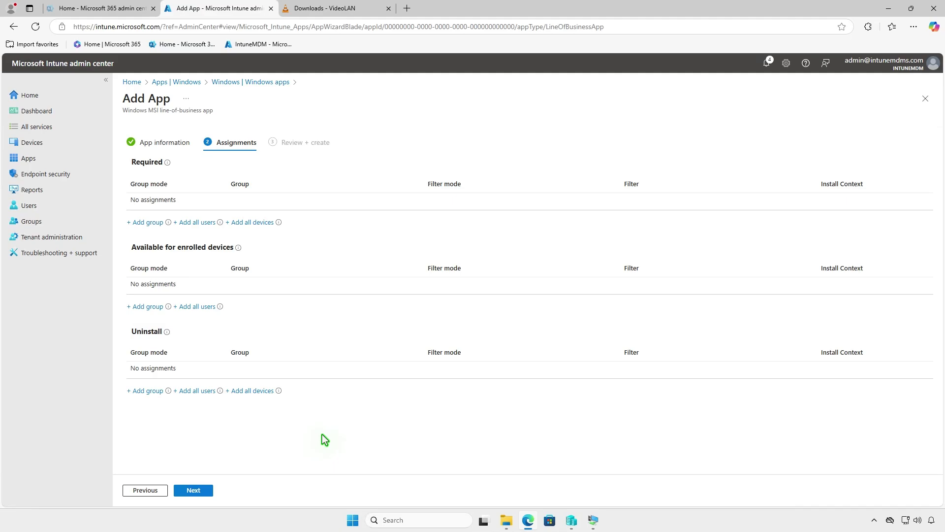
{"action": "left_click", "coordinate": [148, 223]}
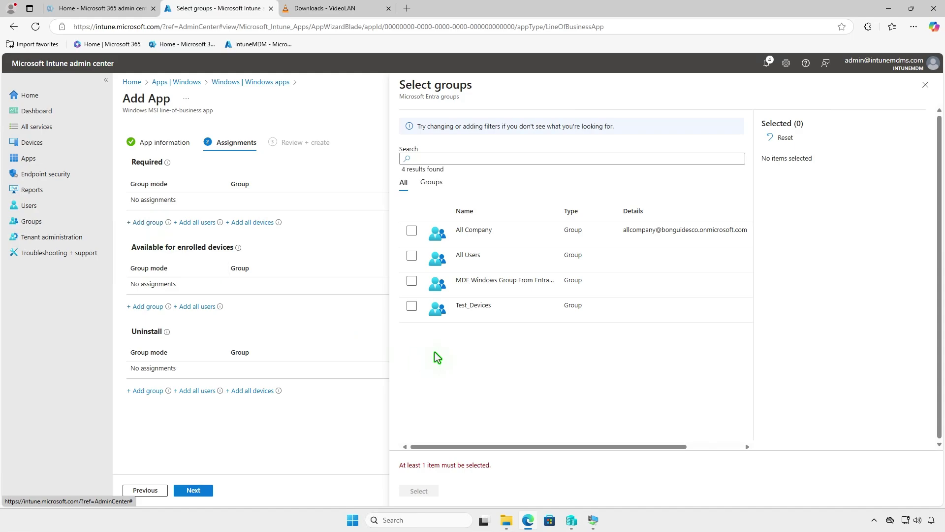
{"action": "left_click", "coordinate": [412, 307]}
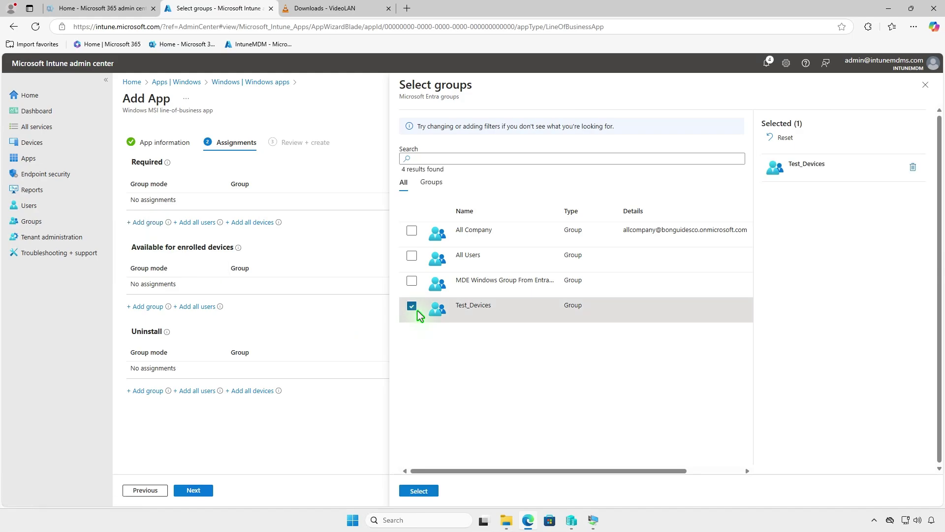
{"action": "left_click", "coordinate": [431, 491]}
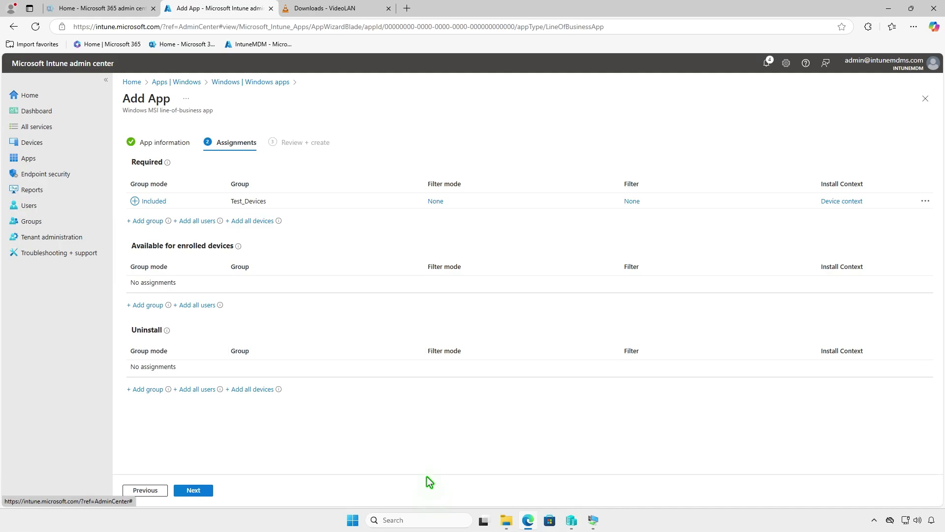
Review the VLC media player app summary and create it
{"action": "left_click", "coordinate": [194, 489]}
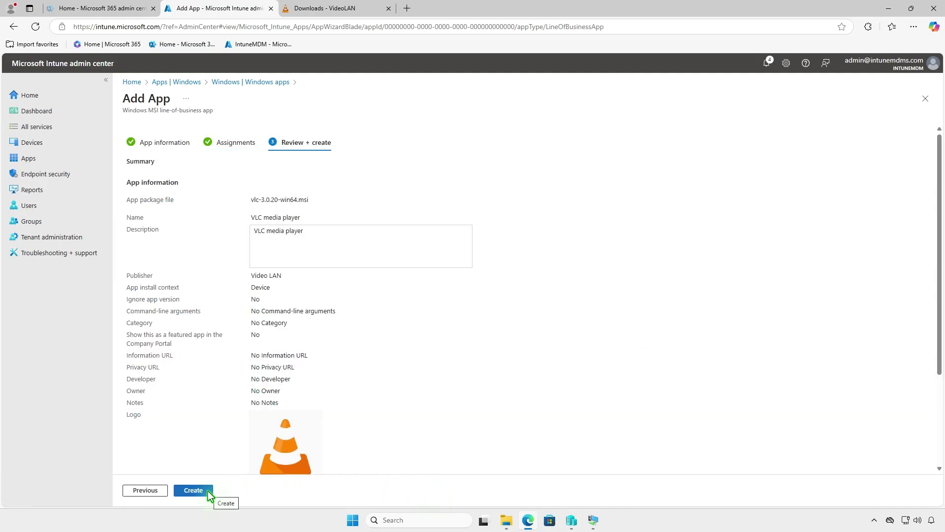
{"action": "left_click", "coordinate": [206, 492]}
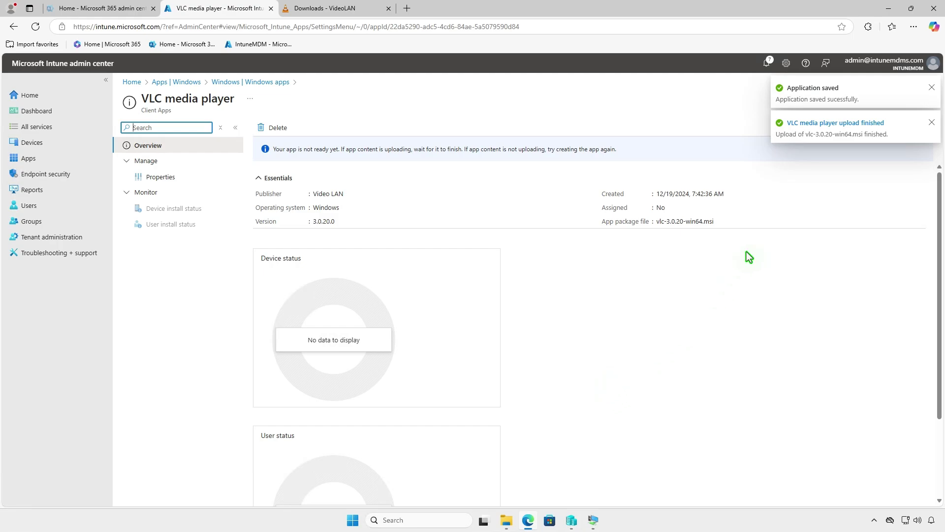
Switch to the Windows 10 VM and launch its Settings app
{"action": "left_click", "coordinate": [890, 15]}
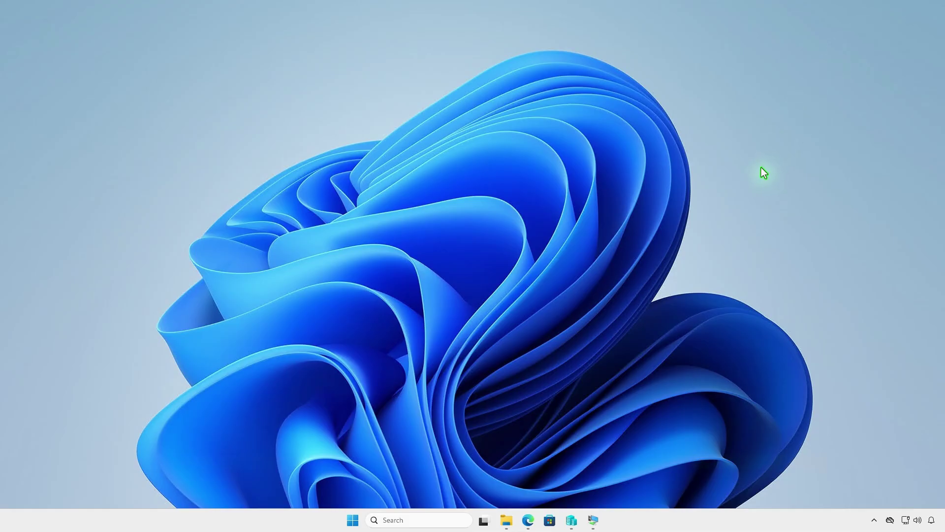
{"action": "left_click", "coordinate": [596, 519]}
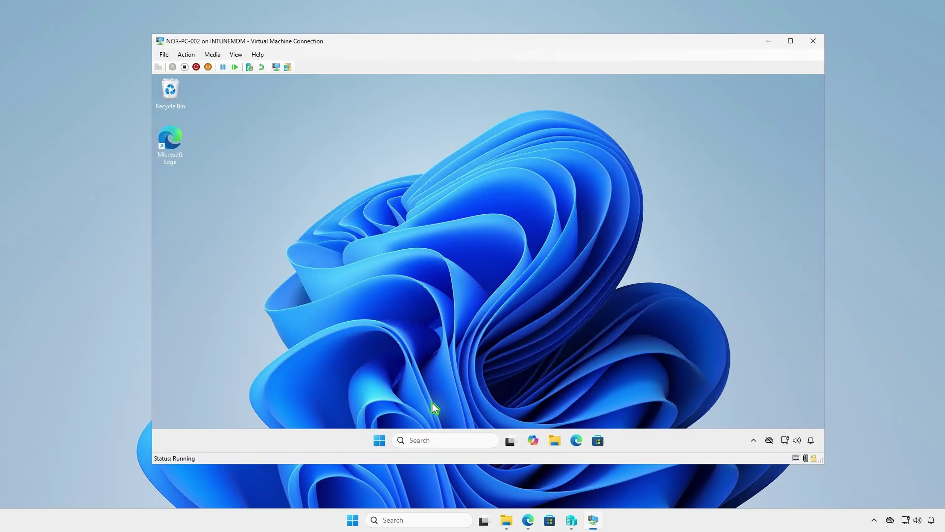
{"action": "left_click", "coordinate": [381, 442]}
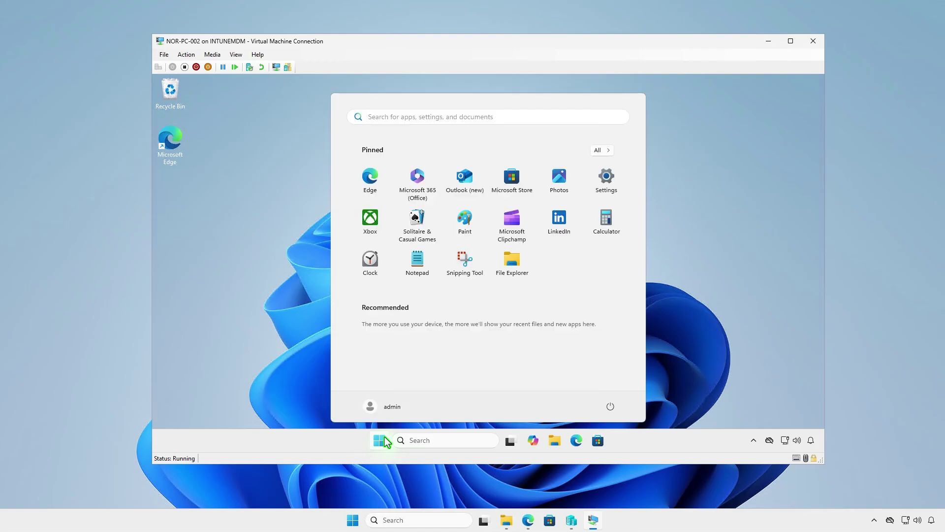
{"action": "left_click", "coordinate": [613, 183]}
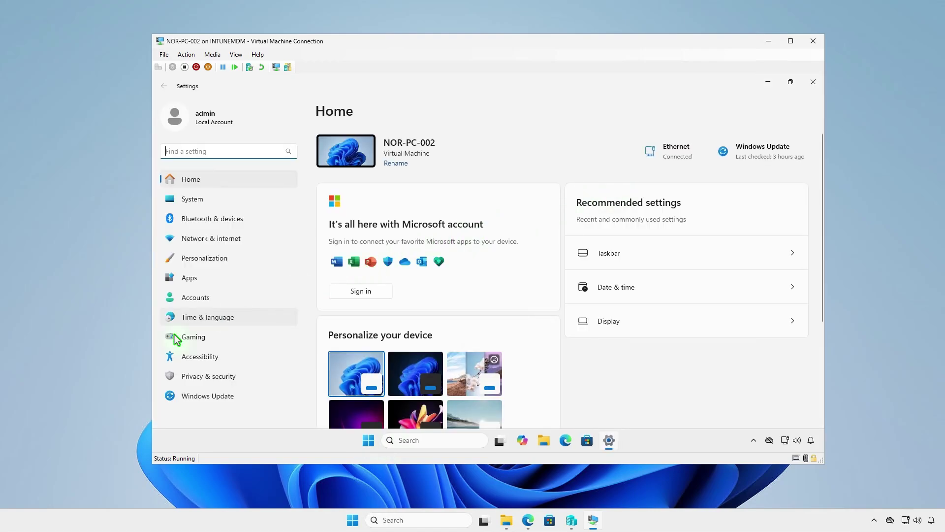
Sync the work account from Access work or school, then minimize Settings to show the desktop
{"action": "left_click", "coordinate": [208, 305]}
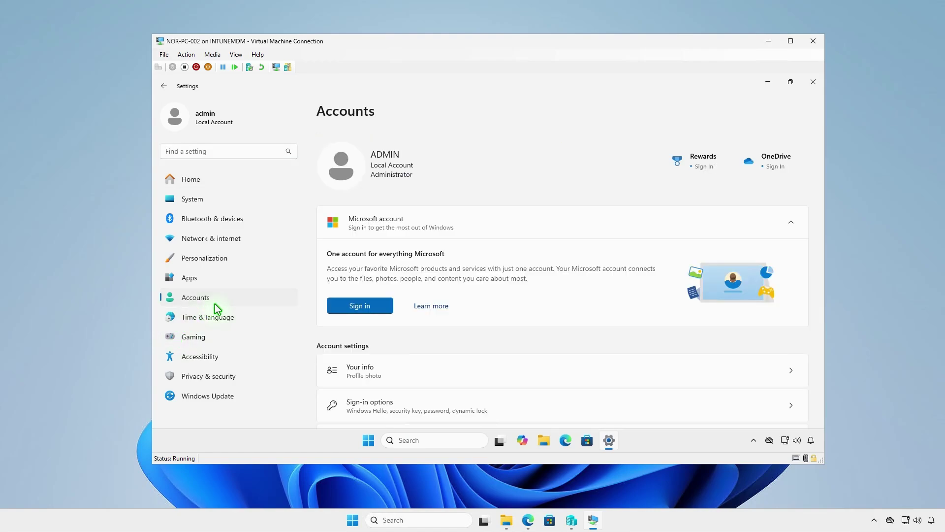
{"action": "scroll", "coordinate": [483, 312], "scroll_direction": "down", "scroll_amount": 5}
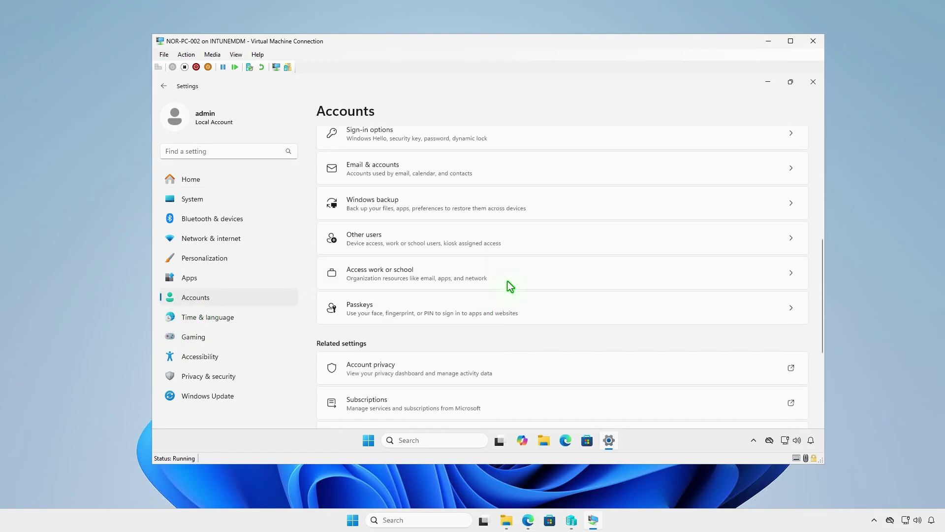
{"action": "left_click", "coordinate": [508, 281]}
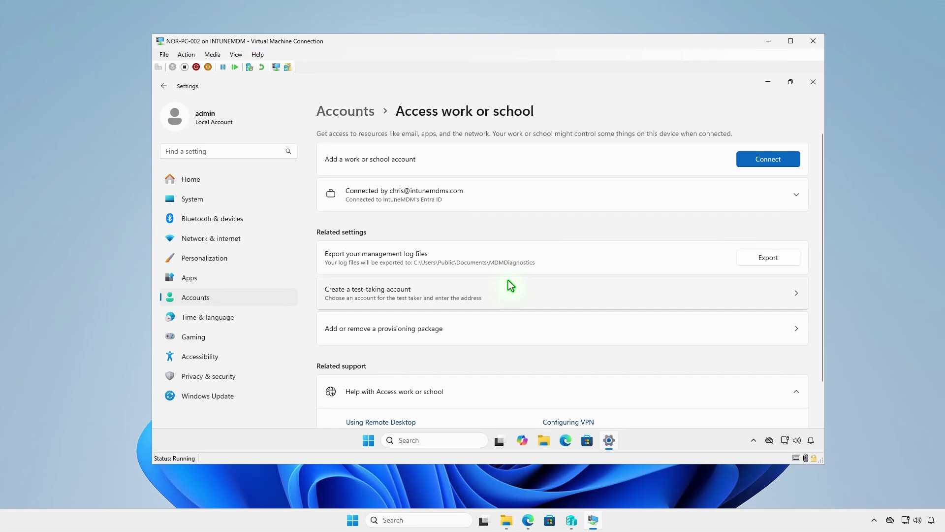
{"action": "left_click", "coordinate": [690, 197]}
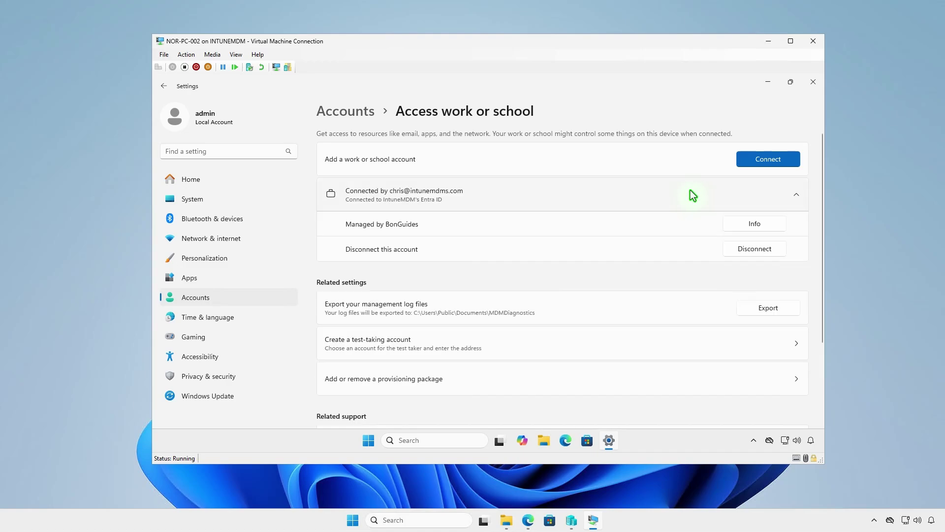
{"action": "left_click", "coordinate": [768, 224]}
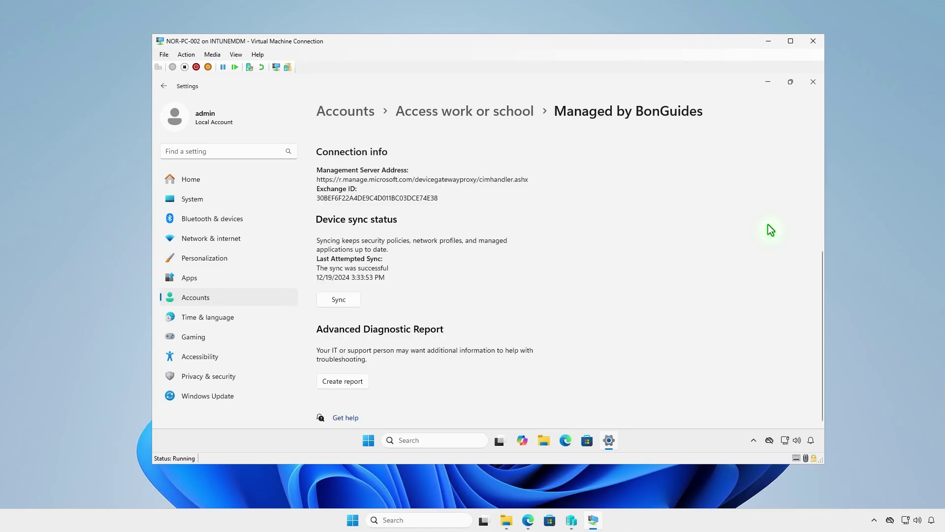
{"action": "left_click", "coordinate": [355, 303]}
{"action": "left_click", "coordinate": [768, 83]}
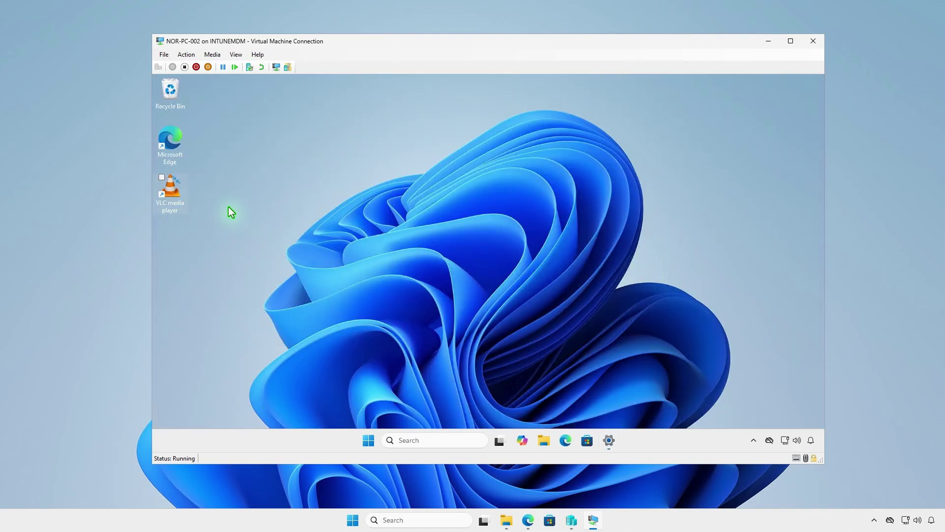
In Control Panel's Programs and Features, find VLC media player 3.0.20.0 by VideoLAN
{"action": "left_click", "coordinate": [468, 439]}
{"action": "left_click", "coordinate": [714, 298]}
{"action": "left_click", "coordinate": [393, 302]}
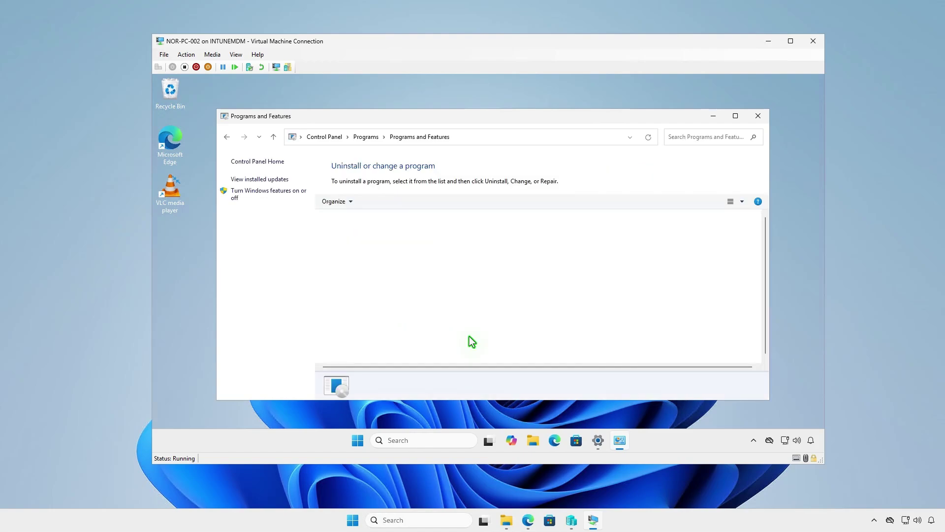
{"action": "left_click", "coordinate": [386, 275]}
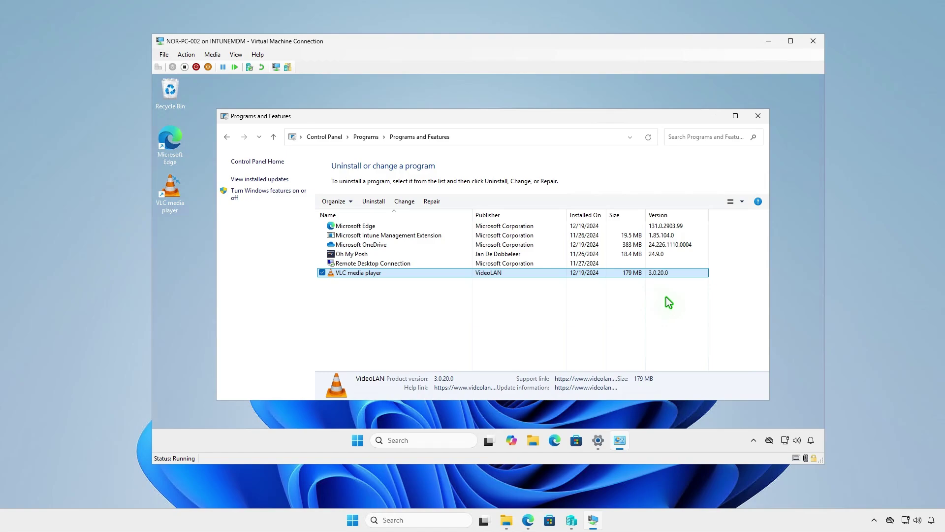
Return to Intune and view the VLC media player overview from the Windows apps list
{"action": "left_click", "coordinate": [770, 44]}
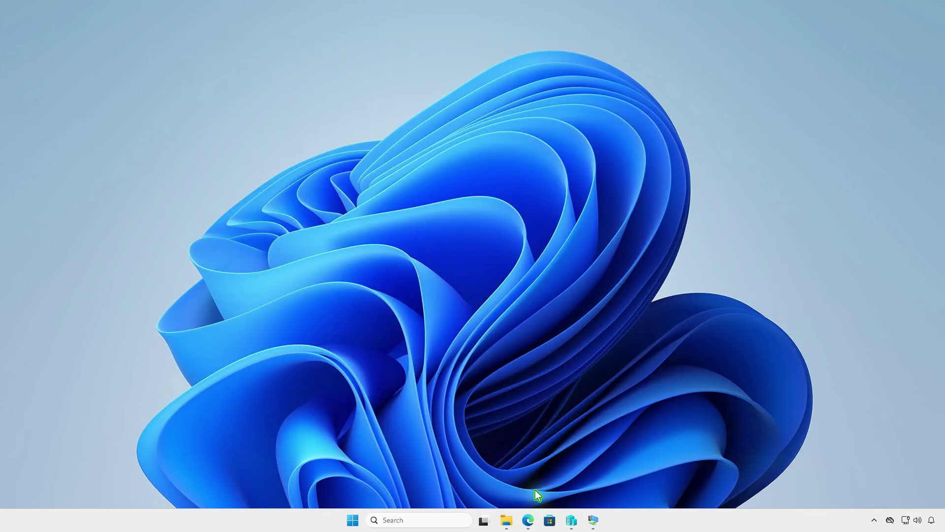
{"action": "left_click", "coordinate": [528, 520]}
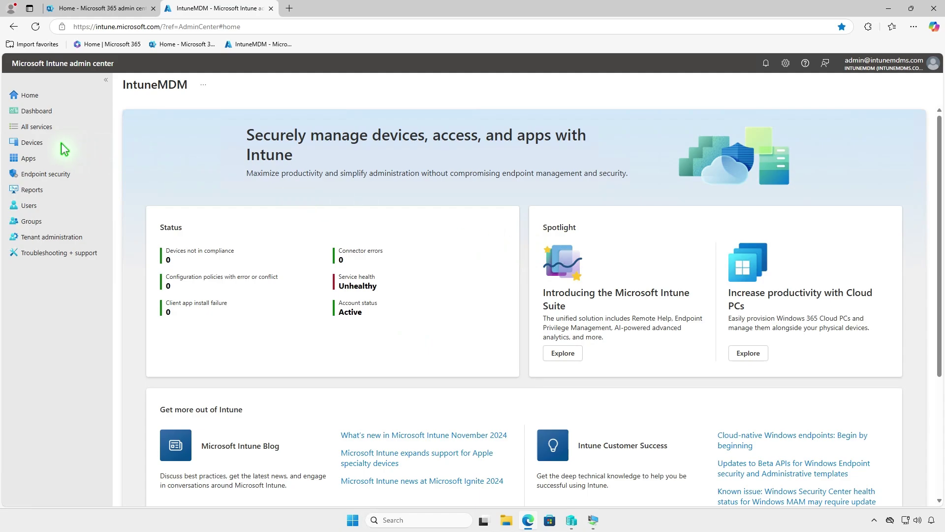
{"action": "left_click", "coordinate": [50, 162]}
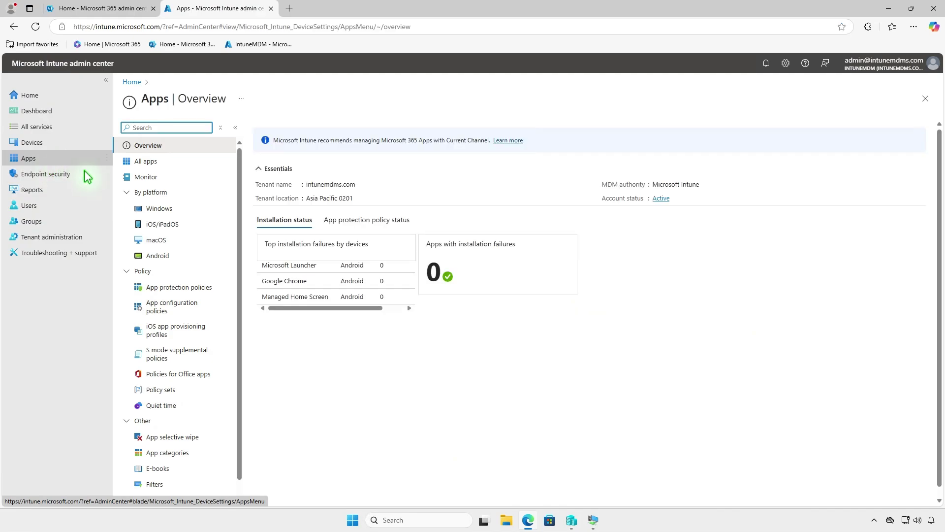
{"action": "left_click", "coordinate": [190, 209]}
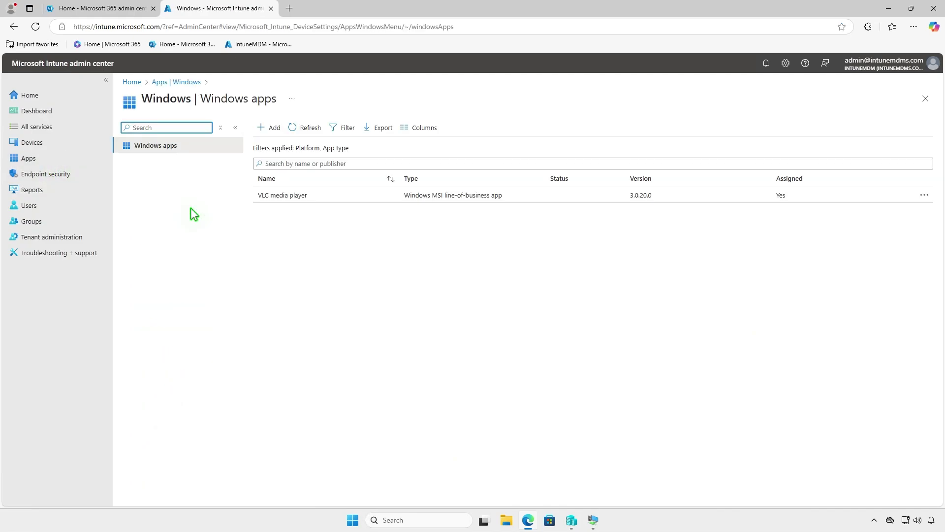
{"action": "left_click", "coordinate": [333, 196]}
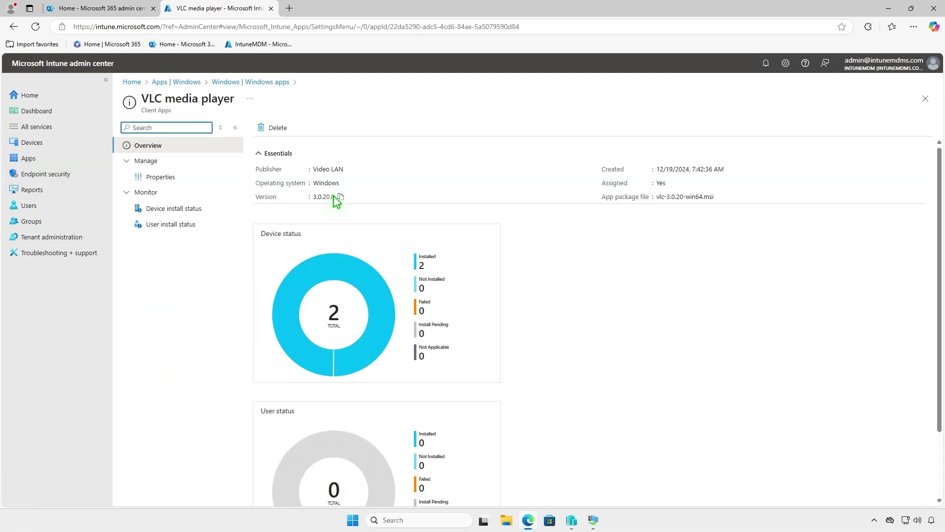
Remove Test_Devices from the app's Required assignments
{"action": "left_click", "coordinate": [186, 180]}
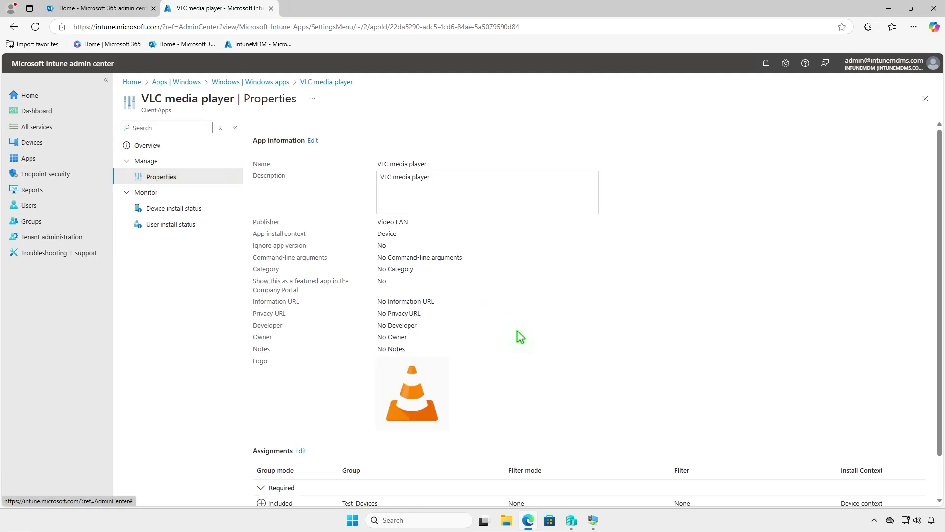
{"action": "scroll", "coordinate": [518, 333], "scroll_direction": "down", "scroll_amount": 1}
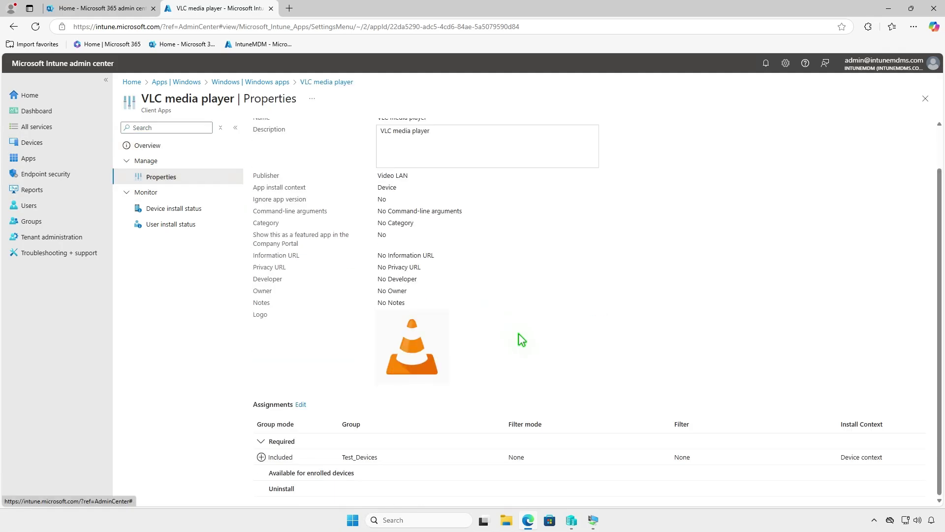
{"action": "left_click", "coordinate": [300, 404]}
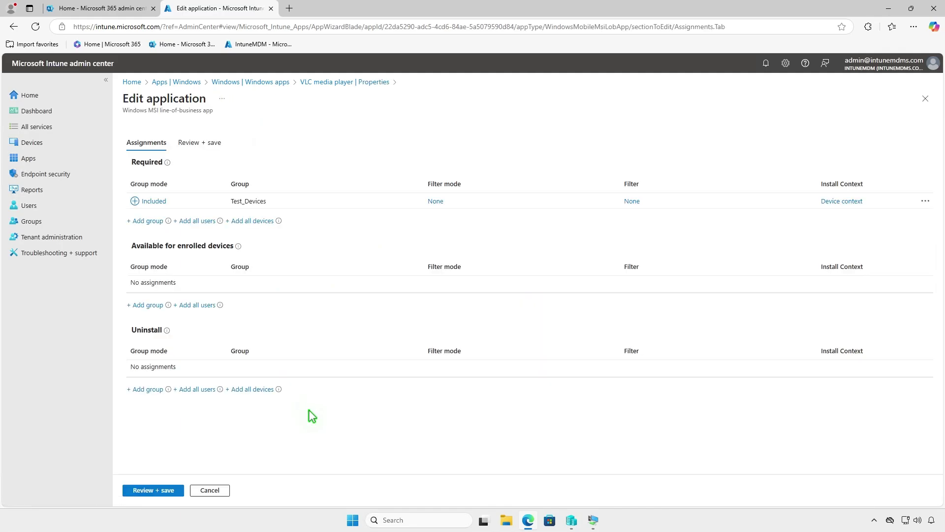
{"action": "left_click", "coordinate": [926, 202]}
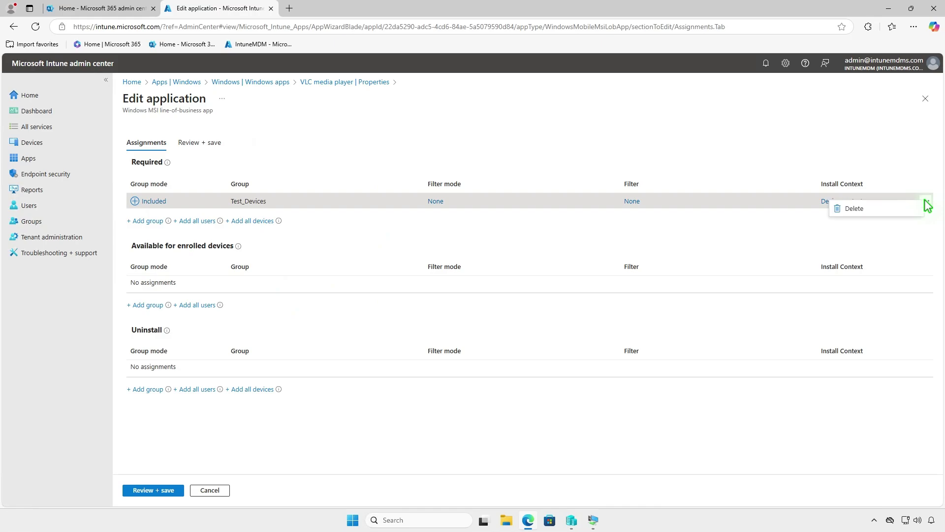
{"action": "left_click", "coordinate": [876, 215]}
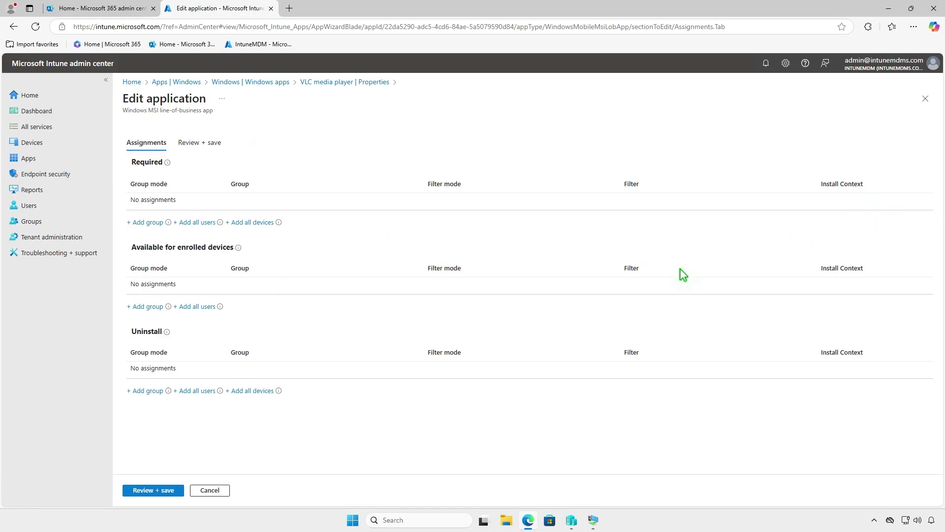
Add Test_Devices under Uninstall, then review and save the assignment changes
{"action": "left_click", "coordinate": [154, 391]}
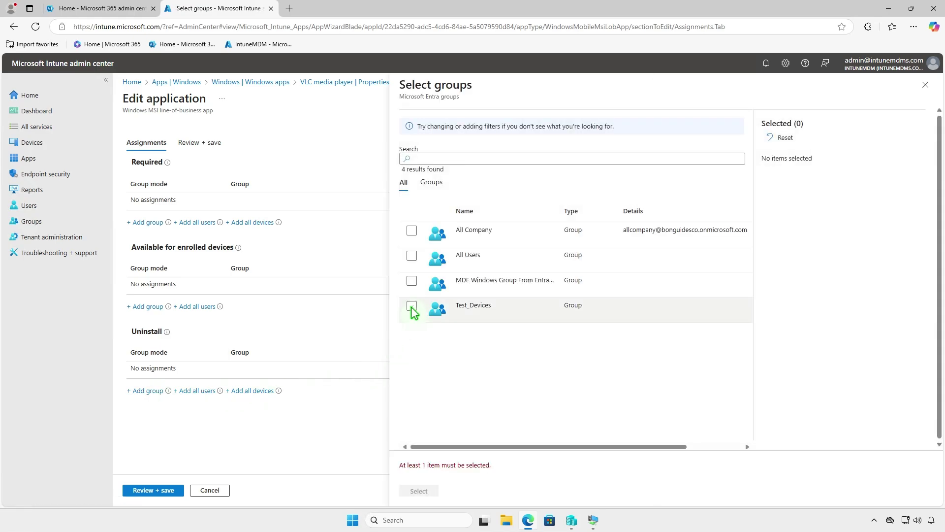
{"action": "left_click", "coordinate": [411, 306]}
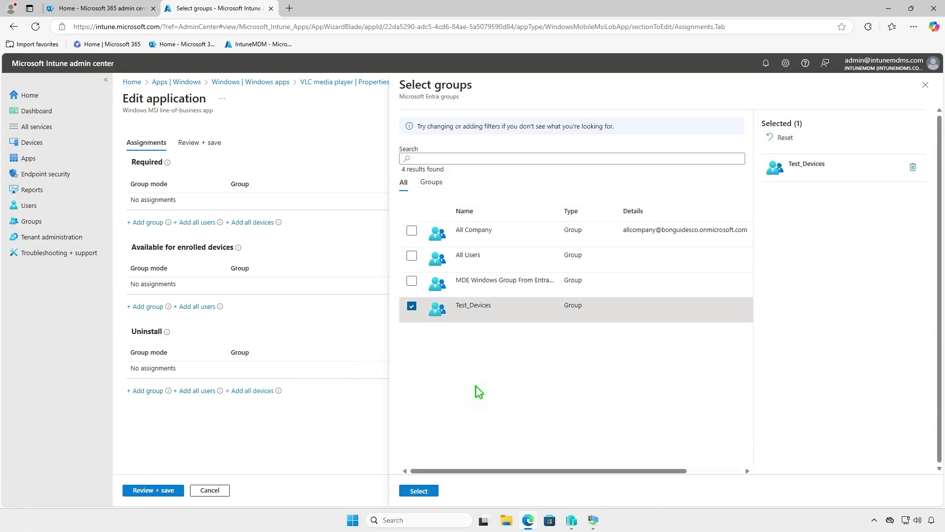
{"action": "left_click", "coordinate": [423, 490]}
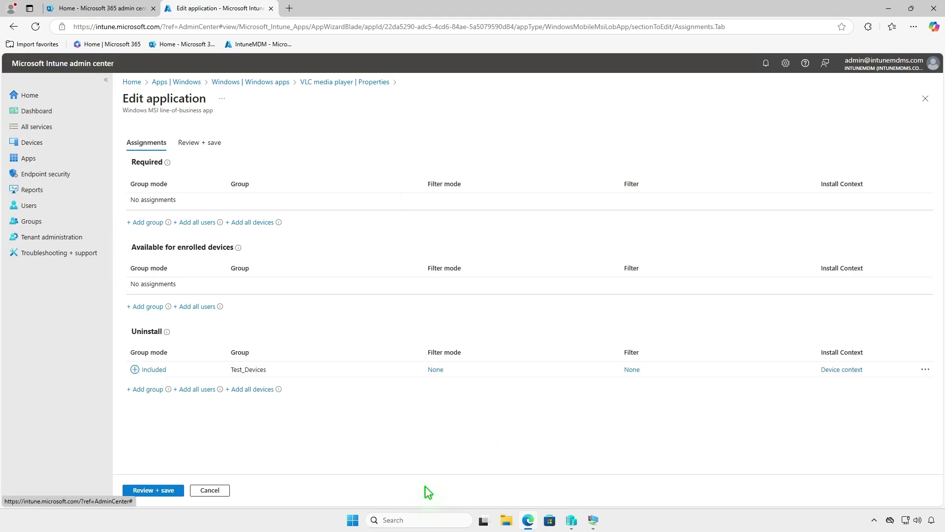
{"action": "left_click", "coordinate": [169, 489]}
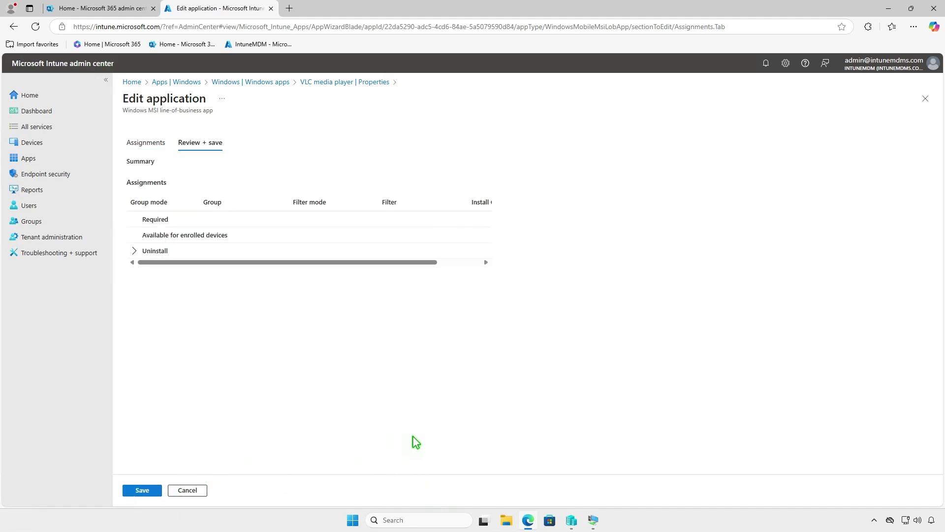
{"action": "left_click", "coordinate": [132, 489]}
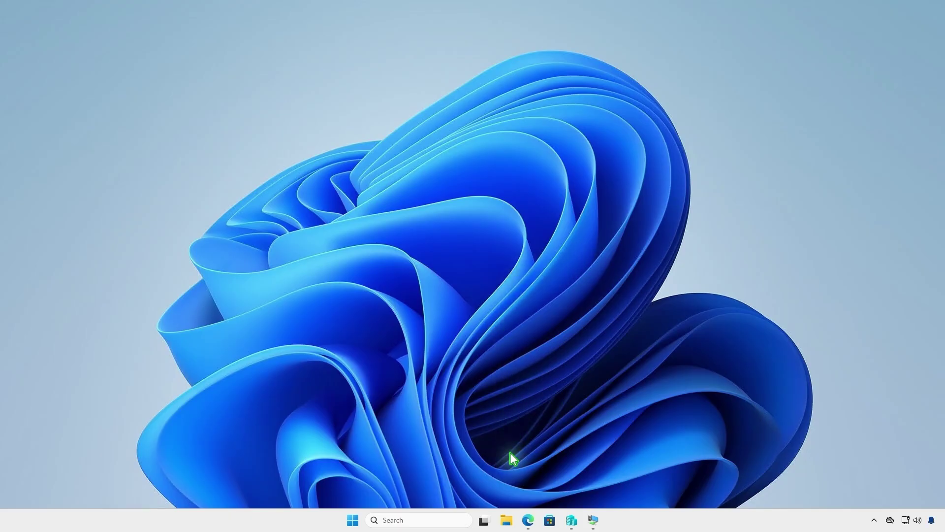
Create a new folder named Intune on the DATA (D:) drive and open it
{"action": "left_click", "coordinate": [506, 520]}
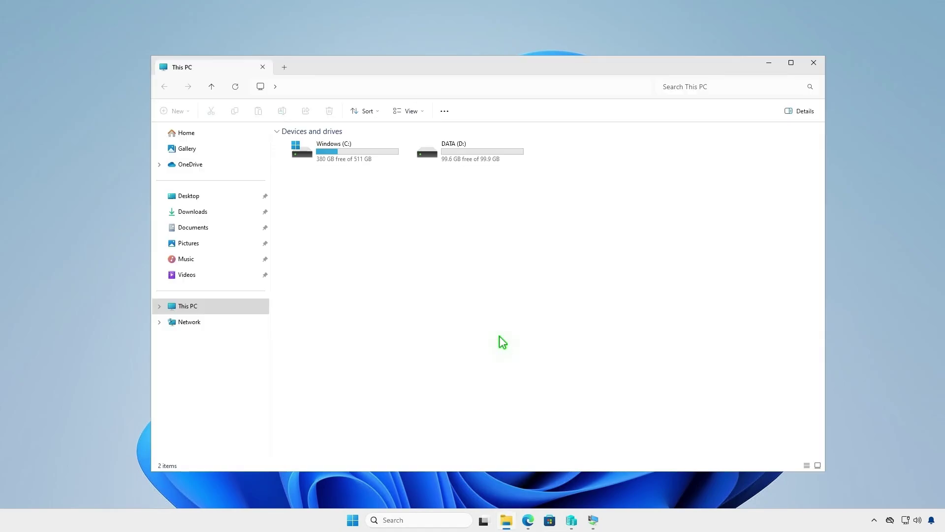
{"action": "double_click", "coordinate": [480, 153]}
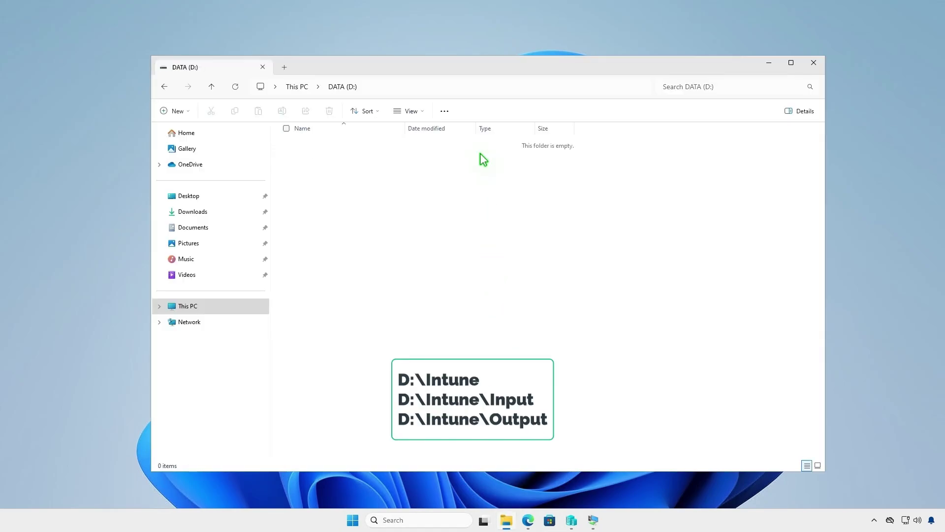
{"action": "left_click", "coordinate": [185, 112]}
{"action": "left_click", "coordinate": [183, 142]}
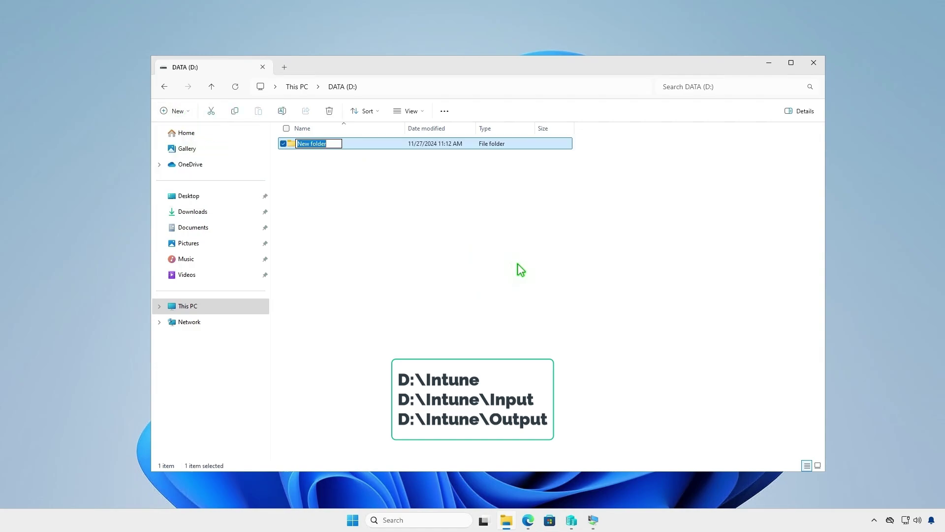
{"action": "type", "text": "Intune"}
{"action": "key", "text": "Return"}
{"action": "key", "text": "Return"}
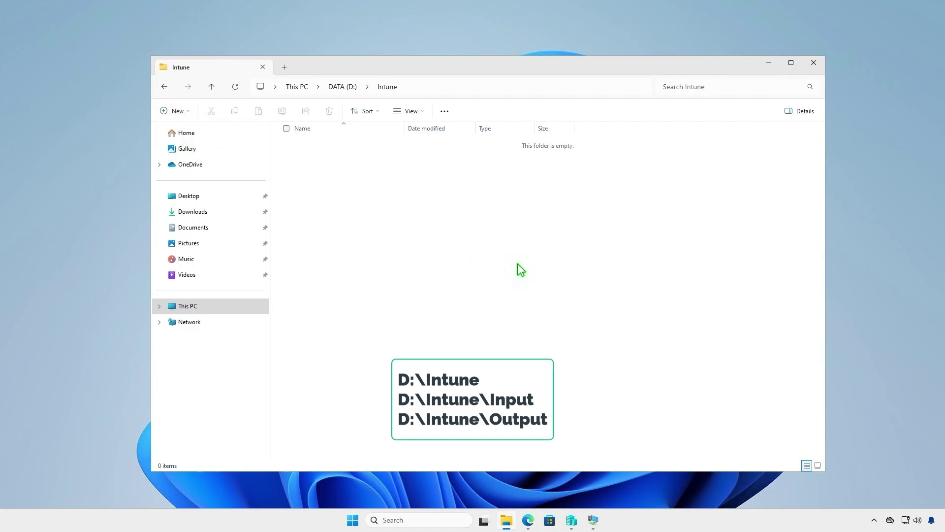
Add Input and Output subfolders inside D:\Intune, then minimize File Explorer
{"action": "left_click", "coordinate": [187, 113]}
{"action": "left_click", "coordinate": [186, 134]}
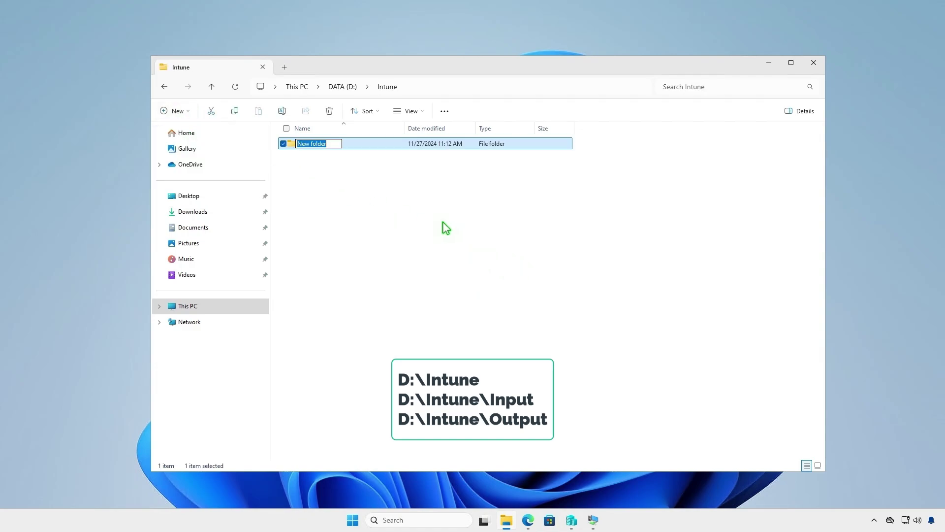
{"action": "type", "text": "Input"}
{"action": "left_click", "coordinate": [442, 221]}
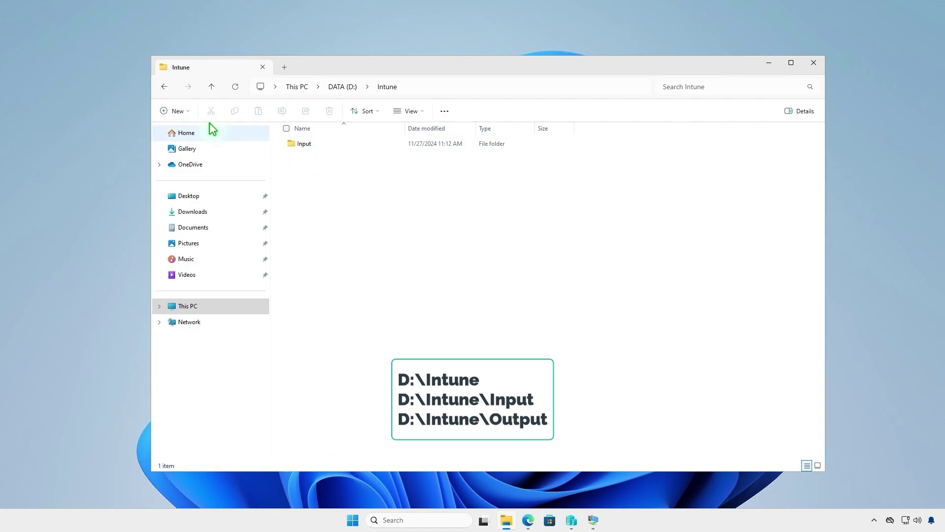
{"action": "left_click", "coordinate": [183, 112]}
{"action": "left_click", "coordinate": [186, 134]}
{"action": "type", "text": "Output"}
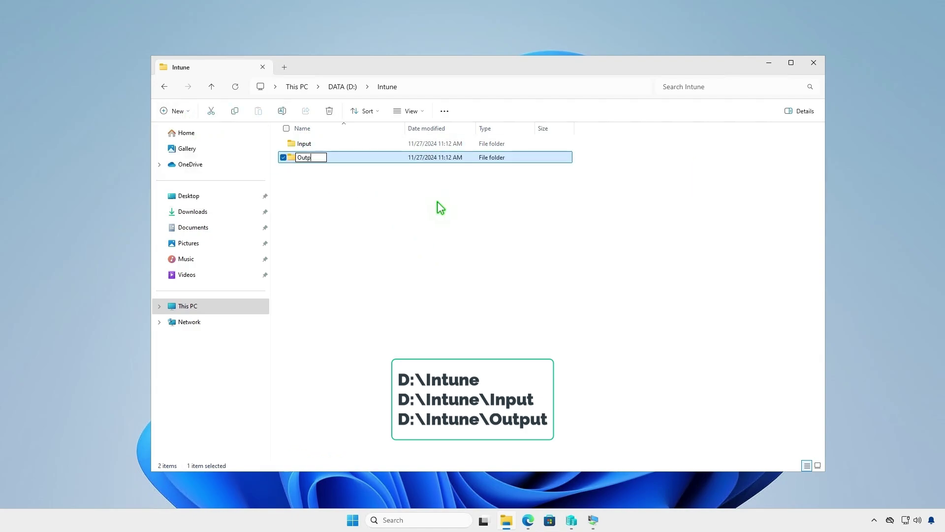
{"action": "left_click", "coordinate": [436, 225]}
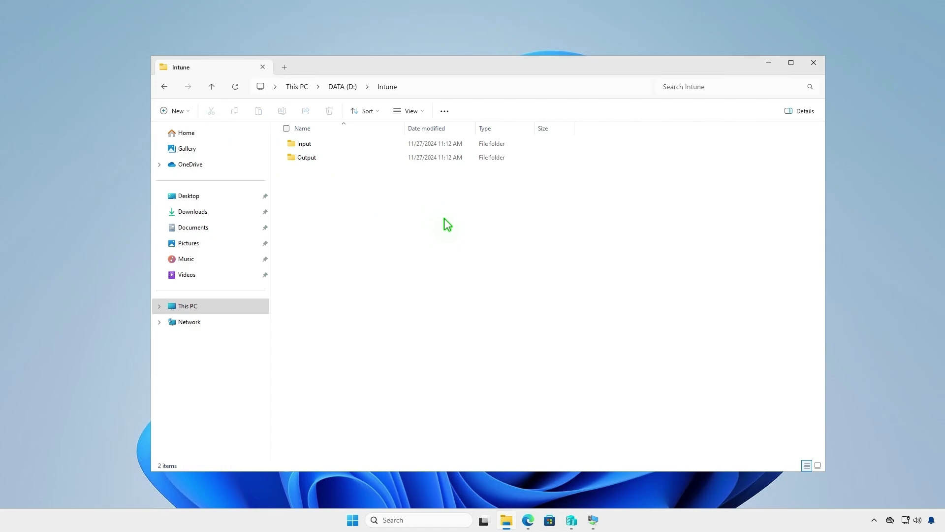
{"action": "left_click", "coordinate": [768, 63]}
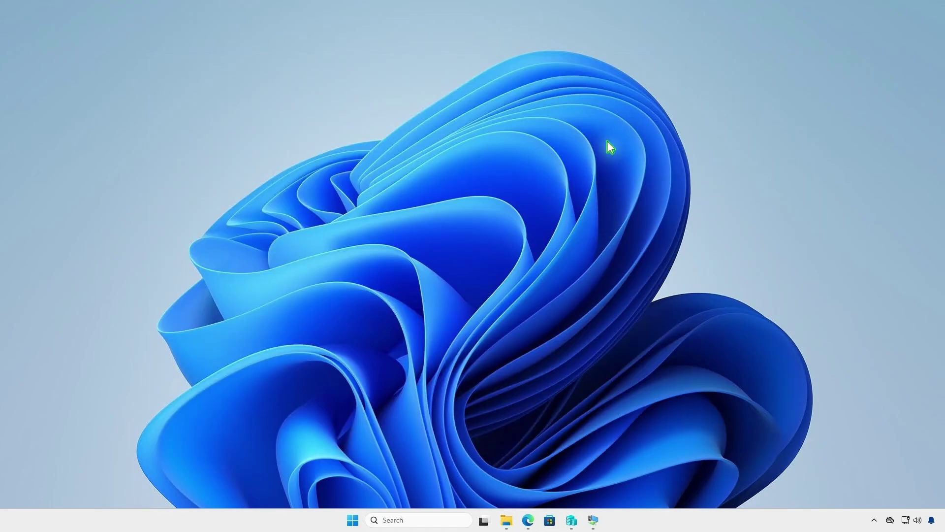
Download the v1.8.6 release source code zip from GitHub and show it in Downloads
{"action": "left_click", "coordinate": [528, 520]}
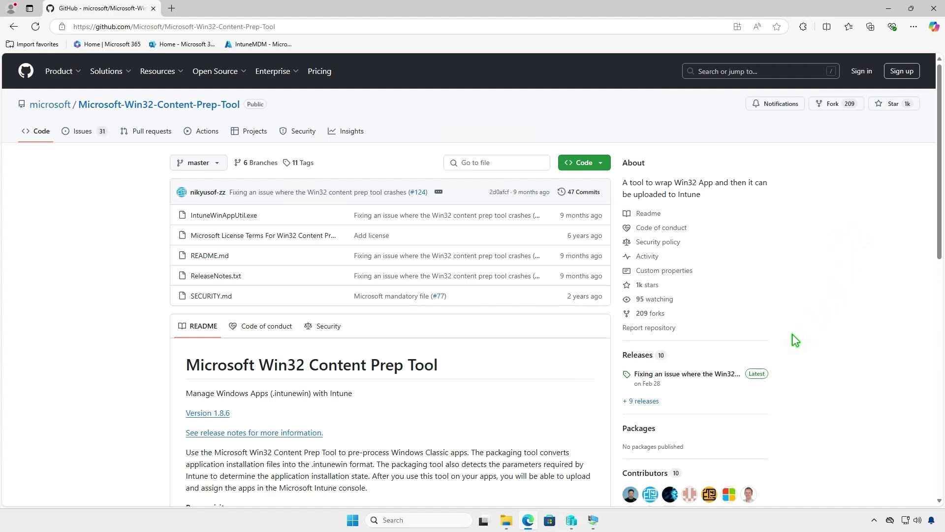
{"action": "left_click", "coordinate": [757, 375]}
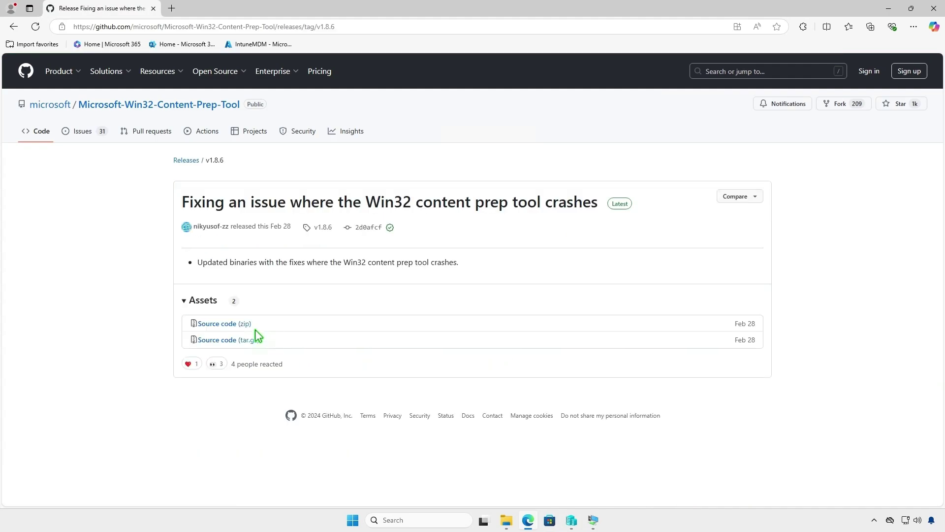
{"action": "left_click", "coordinate": [239, 325]}
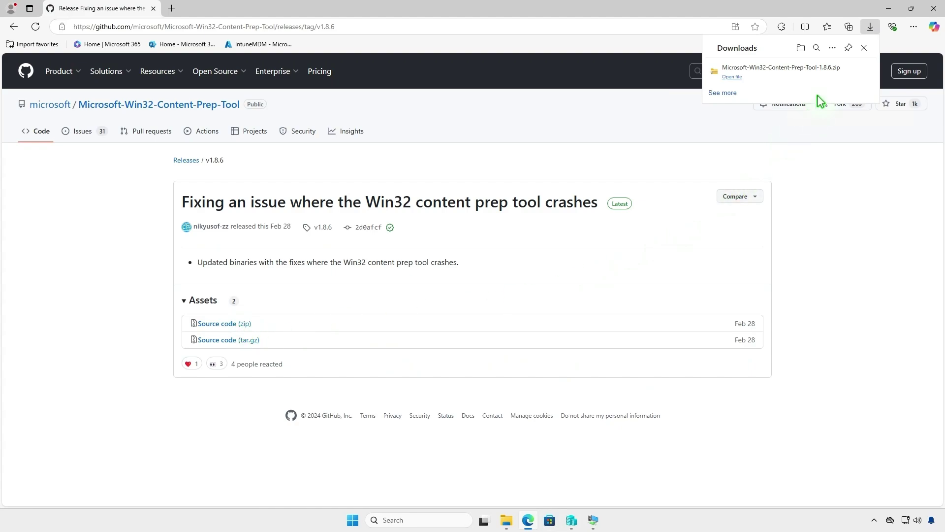
{"action": "left_click", "coordinate": [833, 72]}
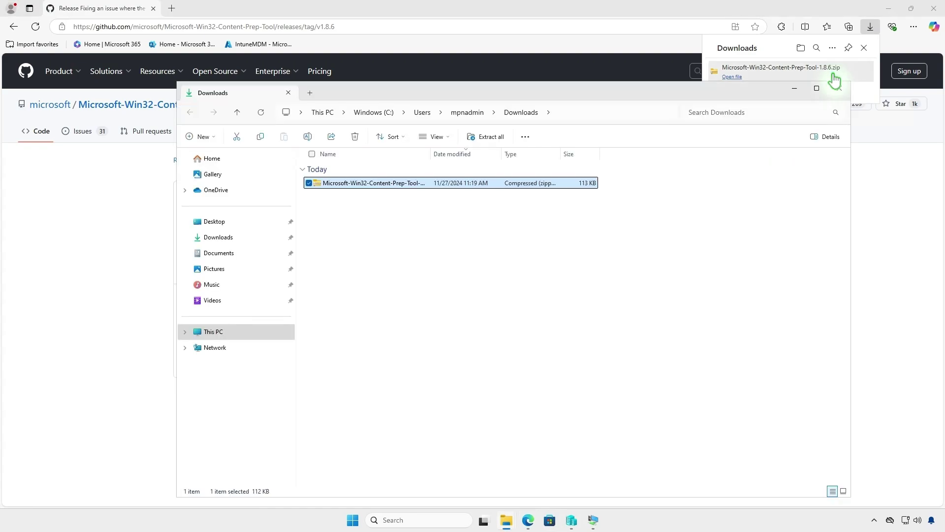
Extract Microsoft-Win32-Content-Prep-Tool-1.8.6.zip and copy the IntuneWinAppUtil application
{"action": "left_click", "coordinate": [888, 8]}
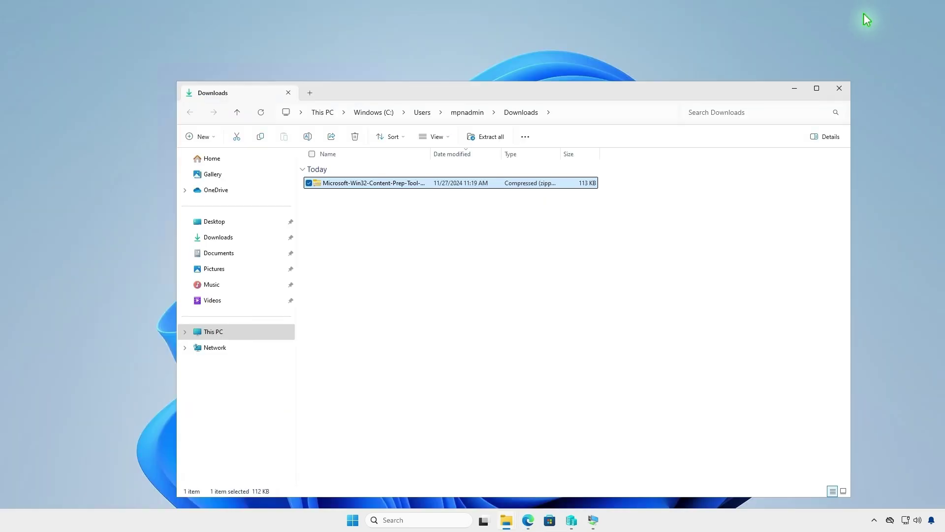
{"action": "left_click", "coordinate": [490, 137]}
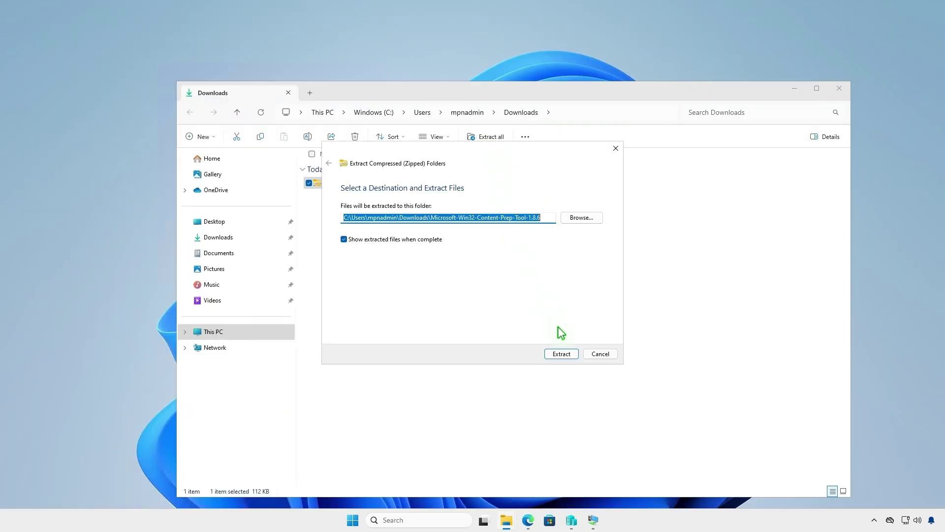
{"action": "left_click", "coordinate": [566, 355]}
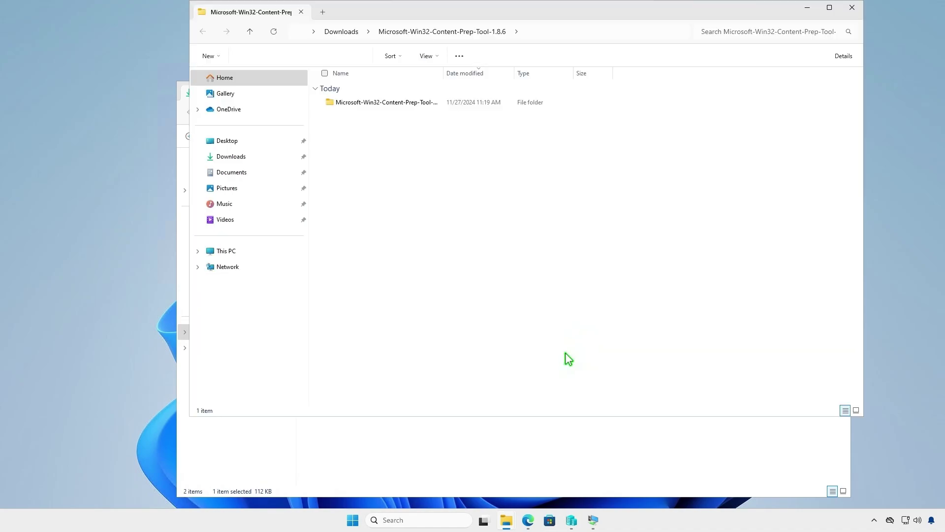
{"action": "double_click", "coordinate": [429, 104]}
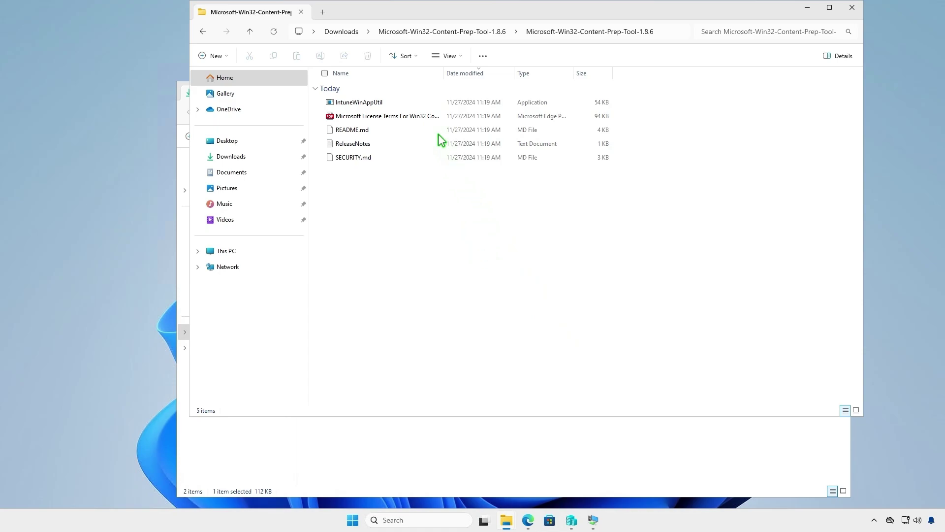
{"action": "left_click", "coordinate": [394, 107]}
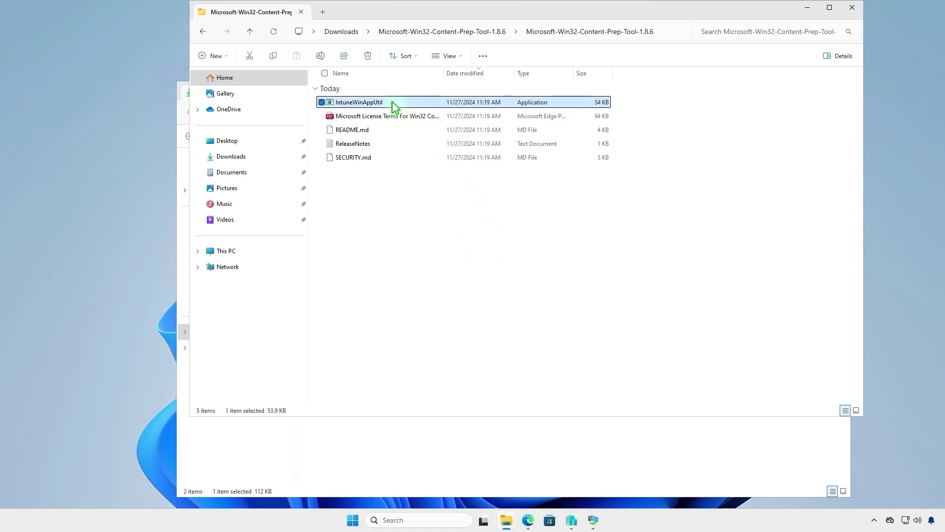
{"action": "right_click", "coordinate": [388, 101]}
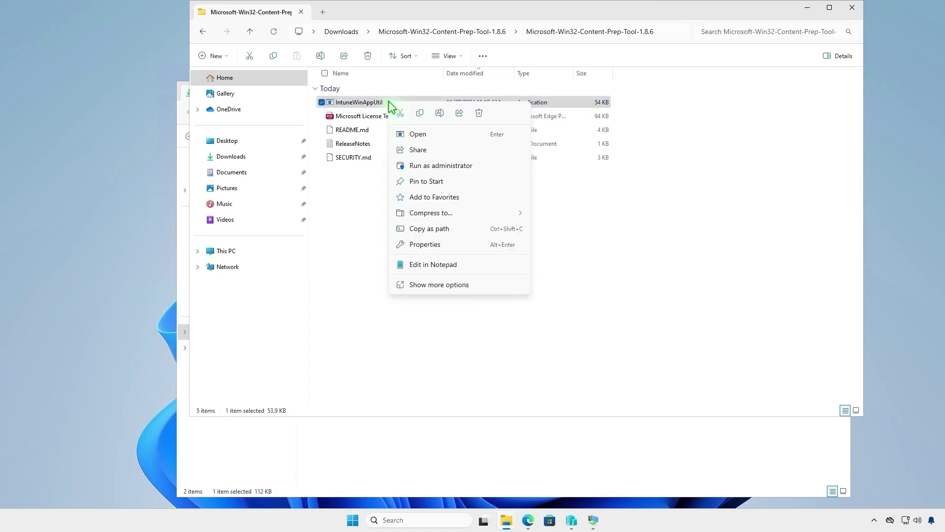
{"action": "left_click", "coordinate": [421, 115]}
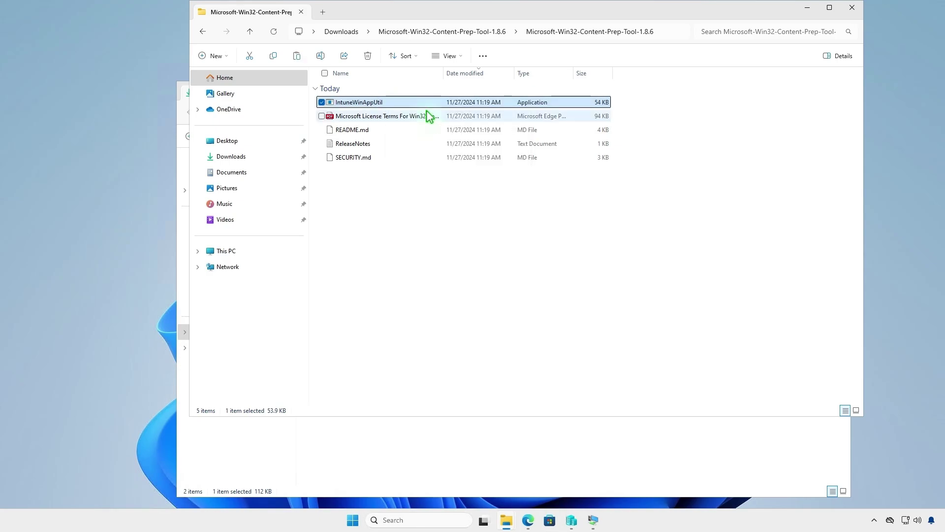
Paste IntuneWinAppUtil into D:\Intune and minimize File Explorer
{"action": "left_click", "coordinate": [853, 7]}
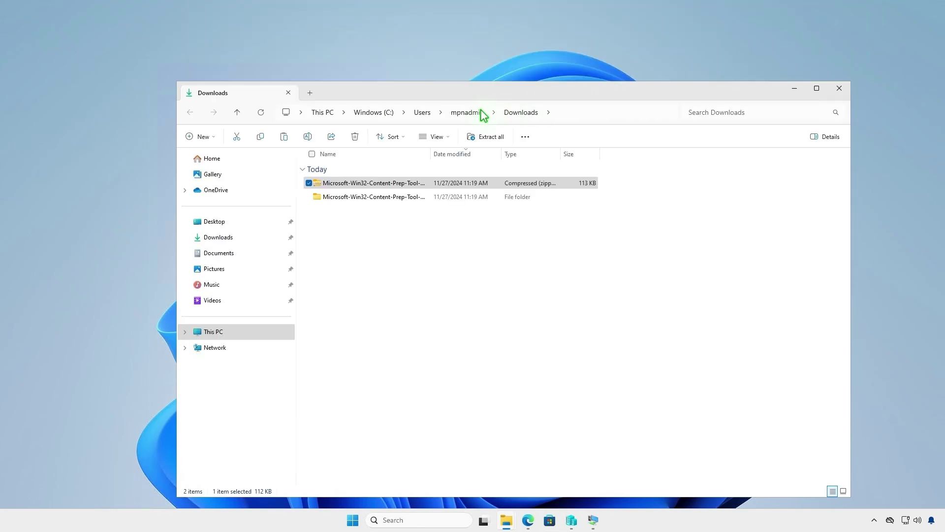
{"action": "left_click", "coordinate": [326, 113]}
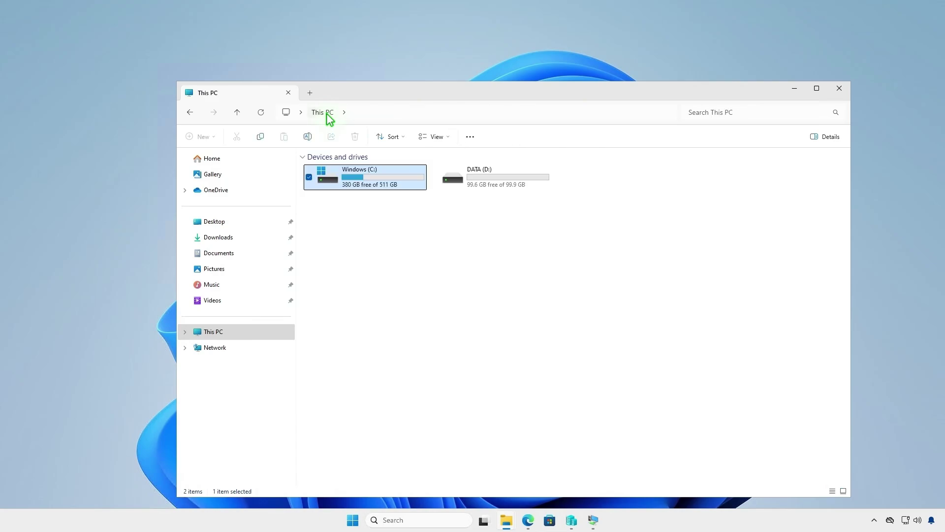
{"action": "double_click", "coordinate": [501, 183]}
{"action": "double_click", "coordinate": [363, 172]}
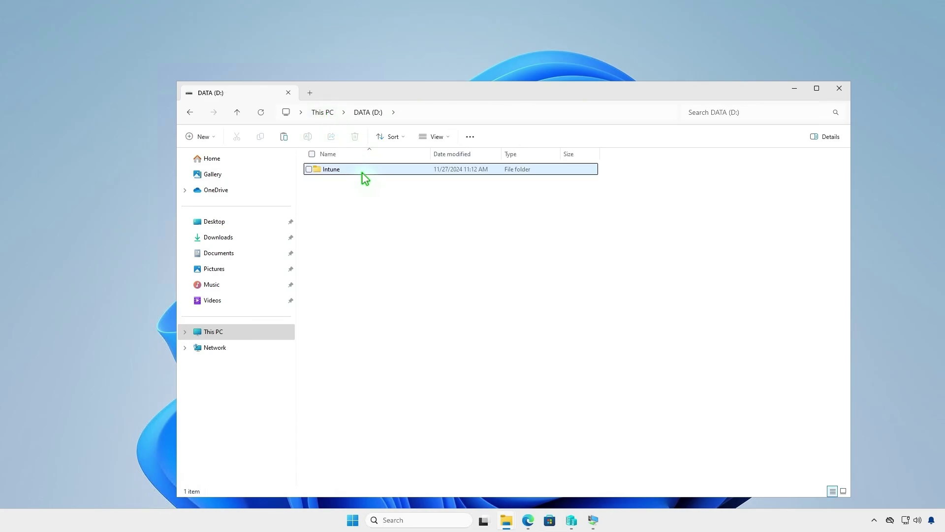
{"action": "right_click", "coordinate": [384, 257]}
{"action": "left_click", "coordinate": [395, 269]}
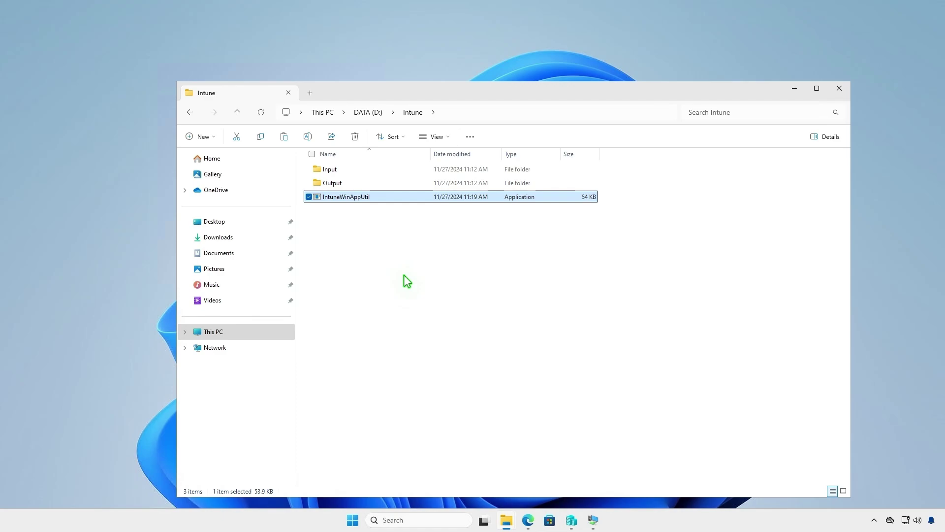
{"action": "left_click", "coordinate": [794, 90]}
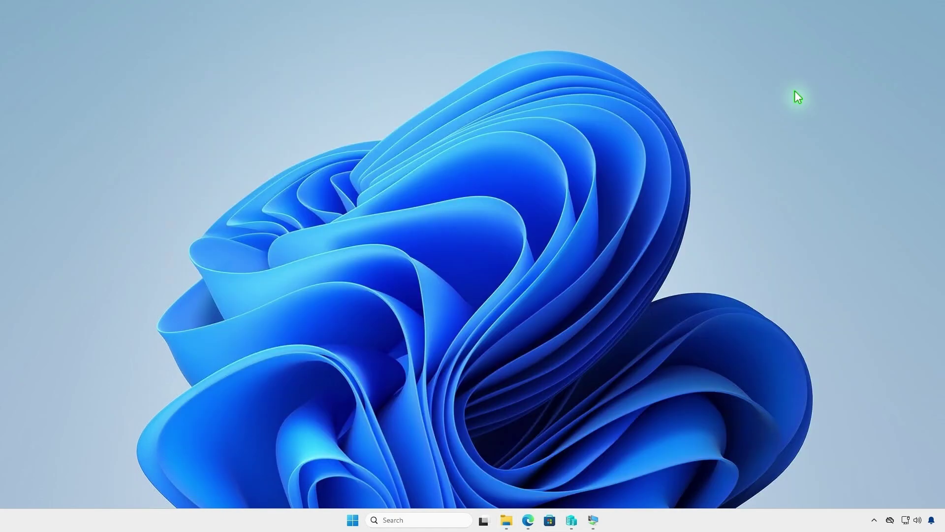
Rename the vlc-3.0.20-win64 installer in Downloads to setup
{"action": "left_click", "coordinate": [506, 520]}
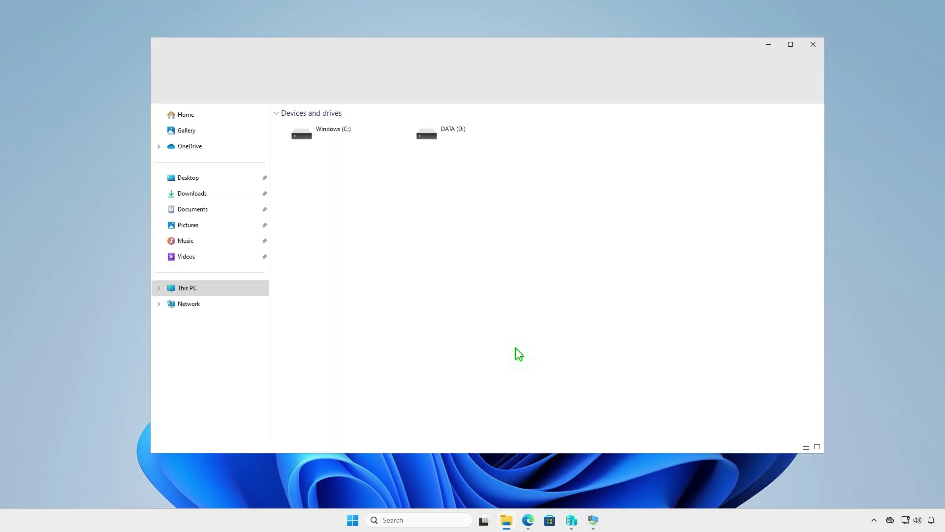
{"action": "left_click", "coordinate": [223, 195]}
{"action": "left_click", "coordinate": [345, 154]}
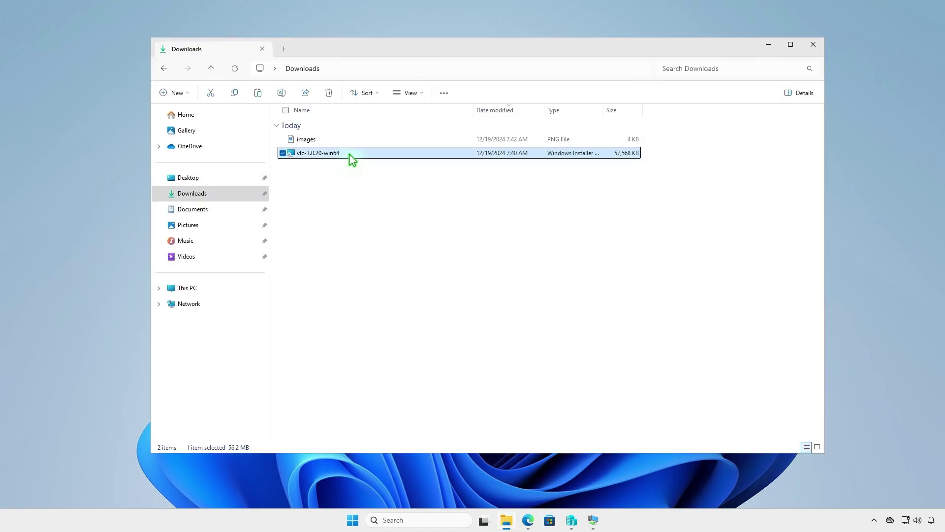
{"action": "key", "text": "F2"}
{"action": "key", "text": "BackSpace"}
{"action": "type", "text": "setup"}
{"action": "left_click", "coordinate": [377, 190]}
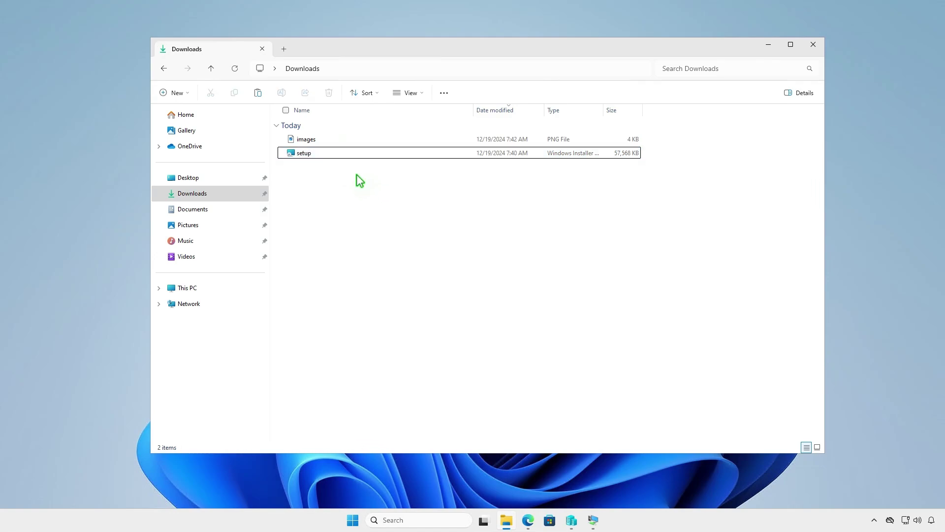
Copy the setup installer into D:\Intune\Input
{"action": "left_click", "coordinate": [324, 154]}
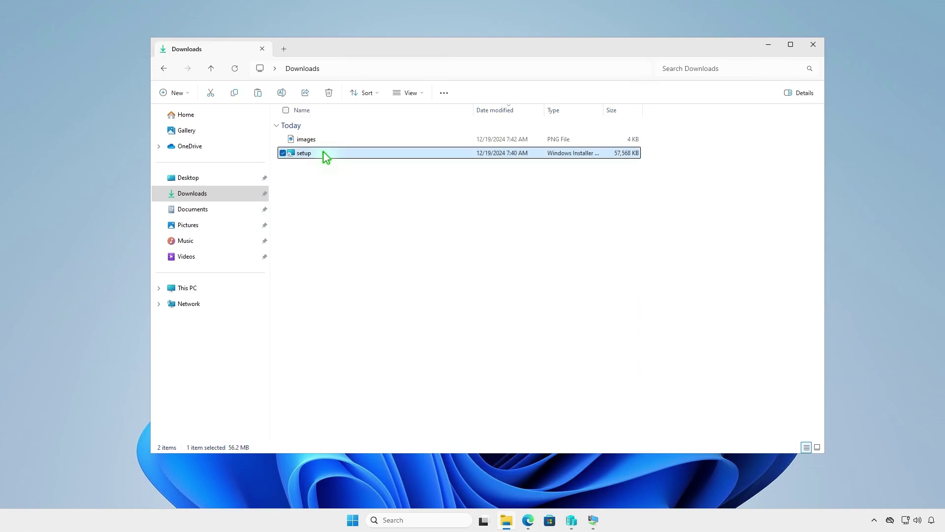
{"action": "right_click", "coordinate": [323, 152]}
{"action": "left_click", "coordinate": [351, 163]}
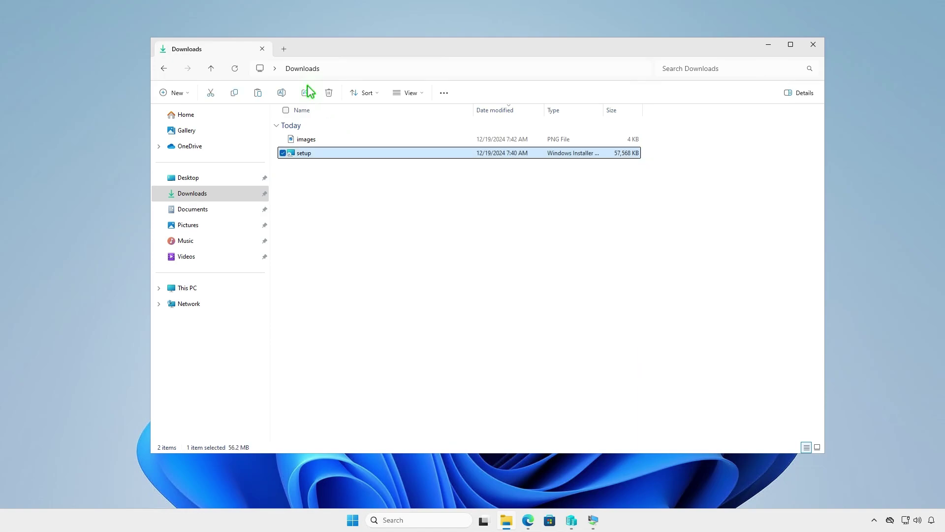
{"action": "left_click", "coordinate": [283, 49]}
{"action": "left_click", "coordinate": [446, 136]}
{"action": "double_click", "coordinate": [445, 134]}
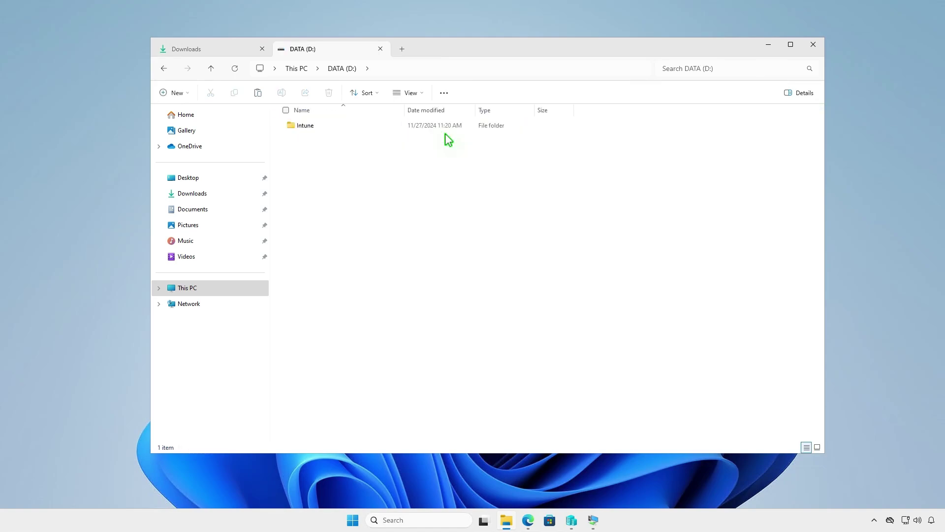
{"action": "double_click", "coordinate": [375, 125]}
{"action": "double_click", "coordinate": [379, 125]}
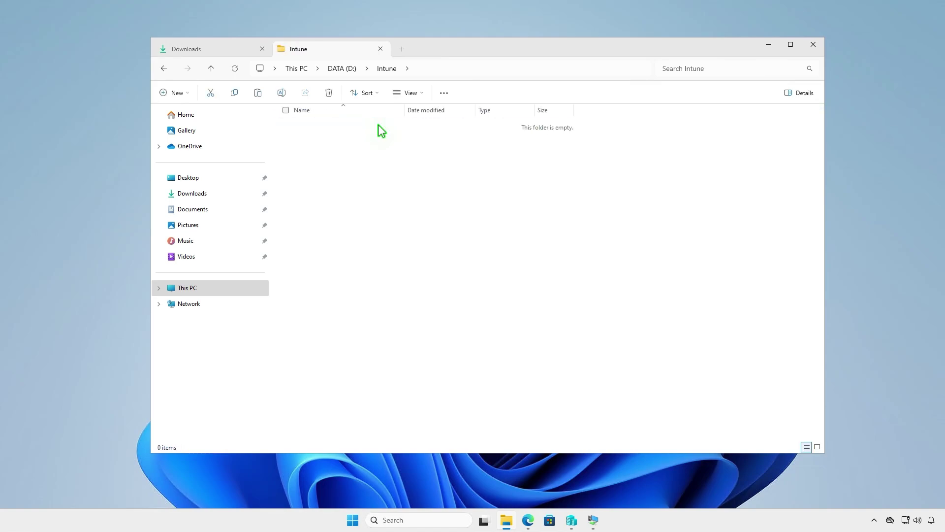
{"action": "right_click", "coordinate": [427, 162]}
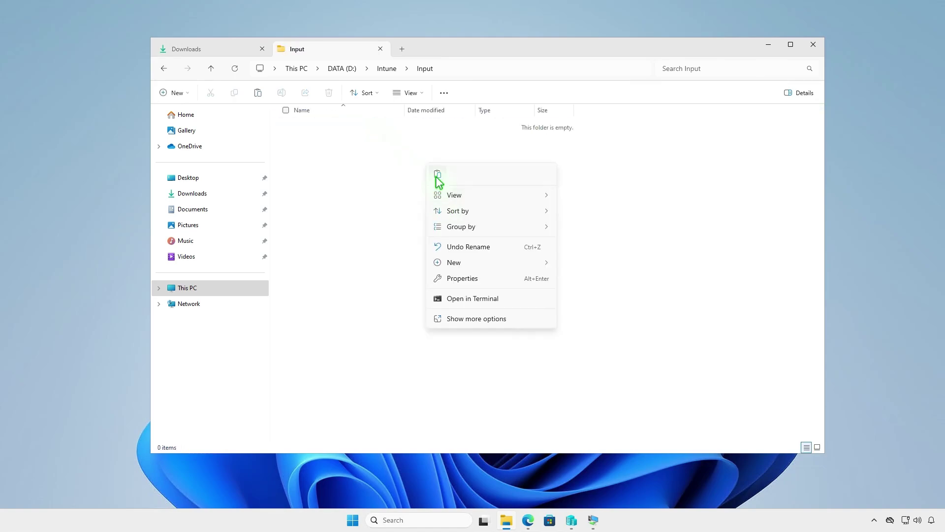
{"action": "left_click", "coordinate": [435, 176]}
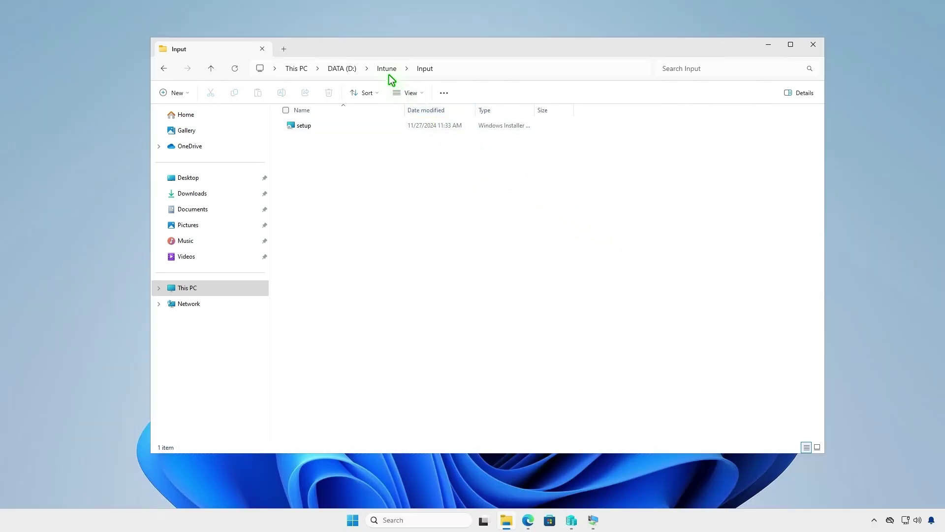
Return to D:\Intune via the breadcrumb and minimize File Explorer
{"action": "left_click", "coordinate": [387, 73]}
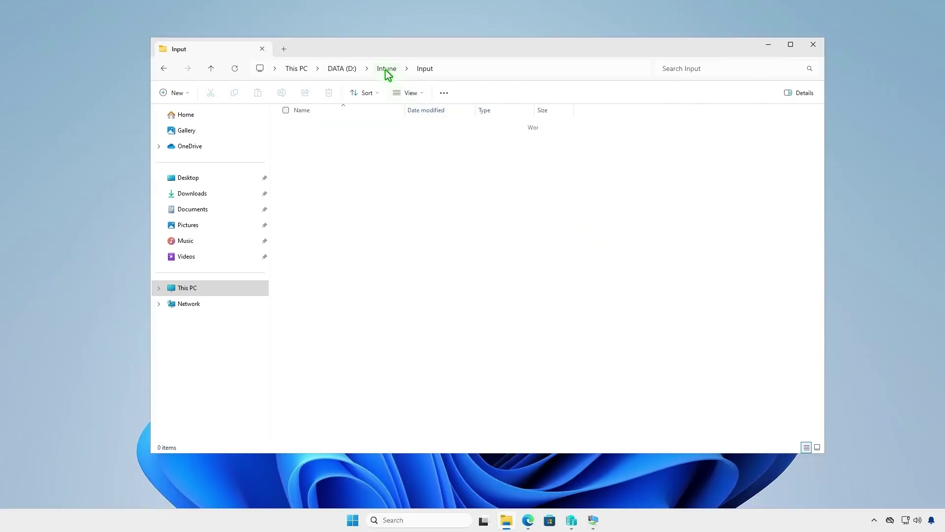
{"action": "left_click", "coordinate": [767, 45]}
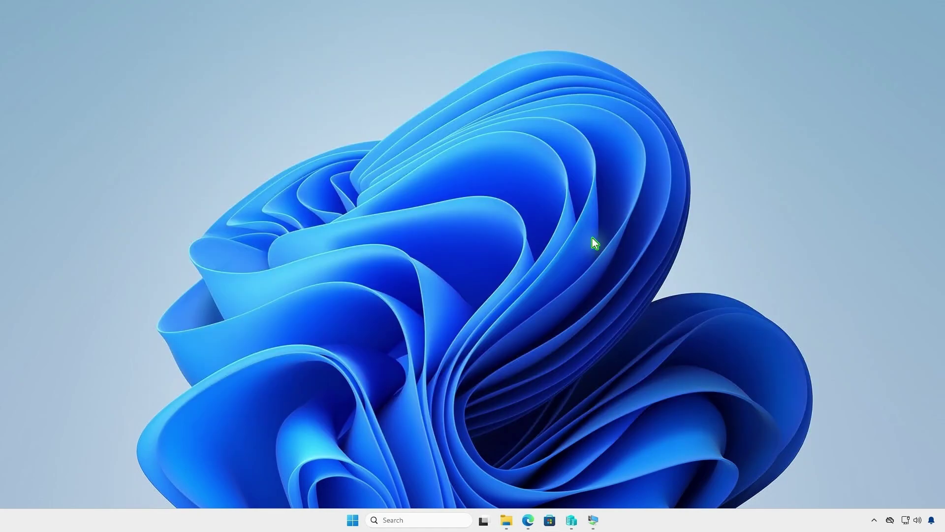
Open an administrator PowerShell terminal and change into D:\Intune
{"action": "right_click", "coordinate": [352, 521]}
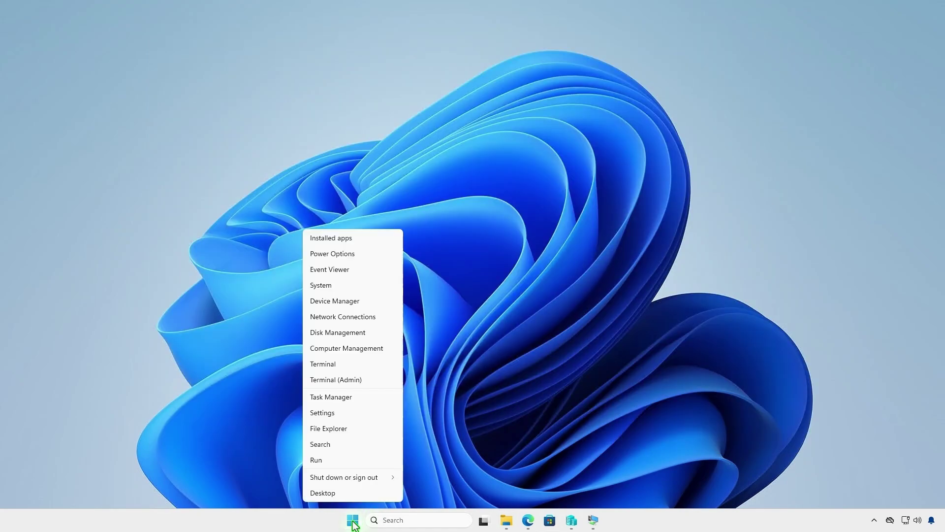
{"action": "left_click", "coordinate": [373, 383]}
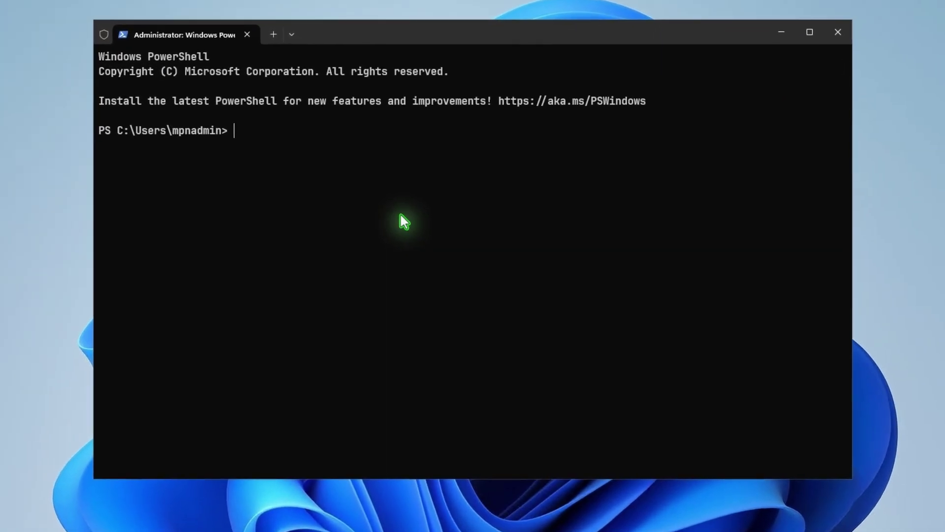
{"action": "type", "text": "cd D"}
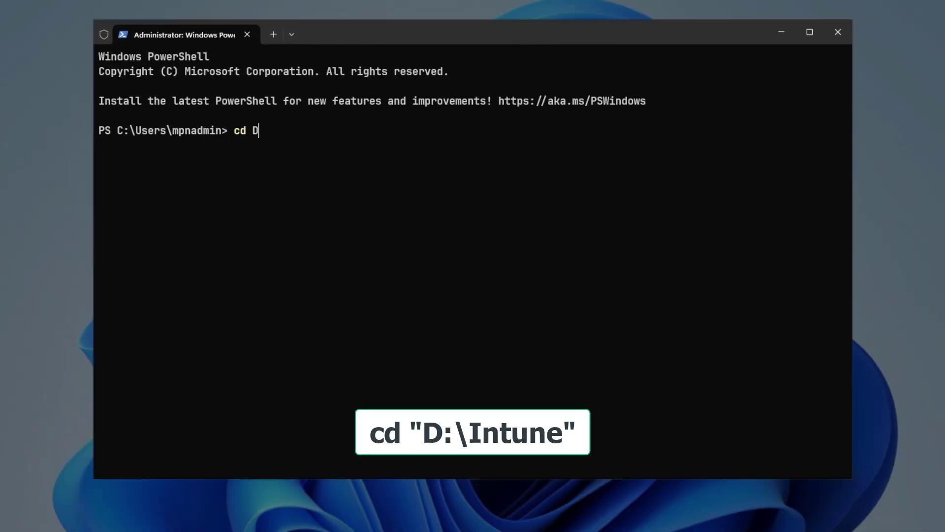
{"action": "type", "text": ":\\In"}
{"action": "key", "text": "Tab"}
{"action": "key", "text": "Return"}
{"action": "key", "text": "Return"}
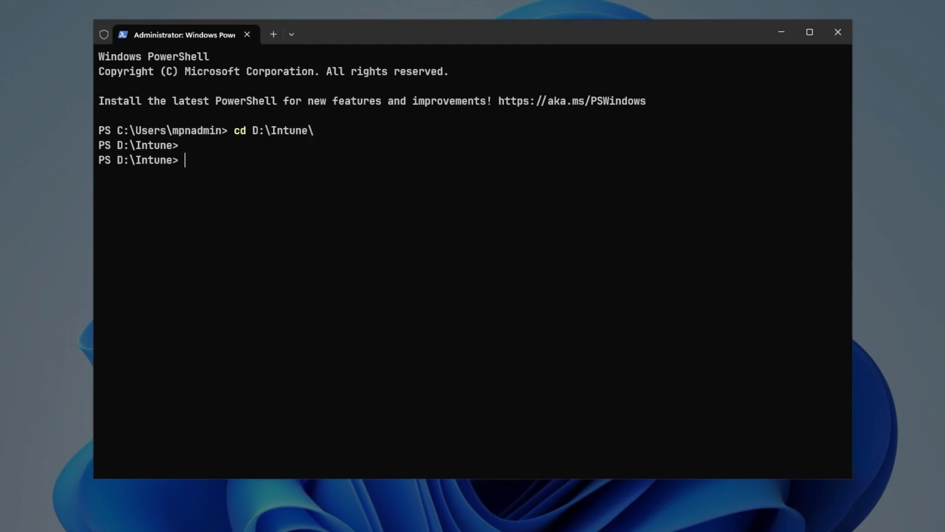
Run IntuneWinAppUtil with source D:\Intune\Input, file setup.msi, output D:\Intune\Output, no catalog
{"action": "type", "text": "intu"}
{"action": "key", "text": "Tab"}
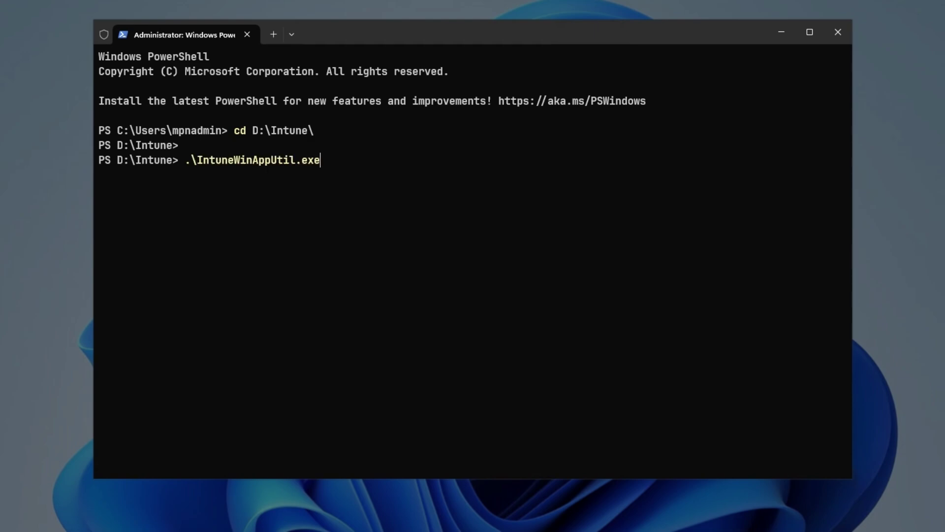
{"action": "key", "text": "Return"}
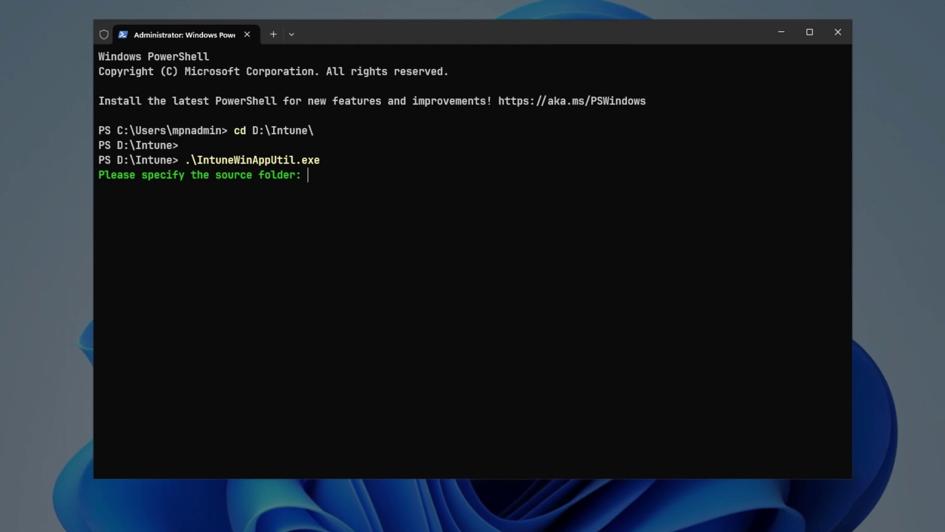
{"action": "type", "text": "D:\\Intune\\Input"}
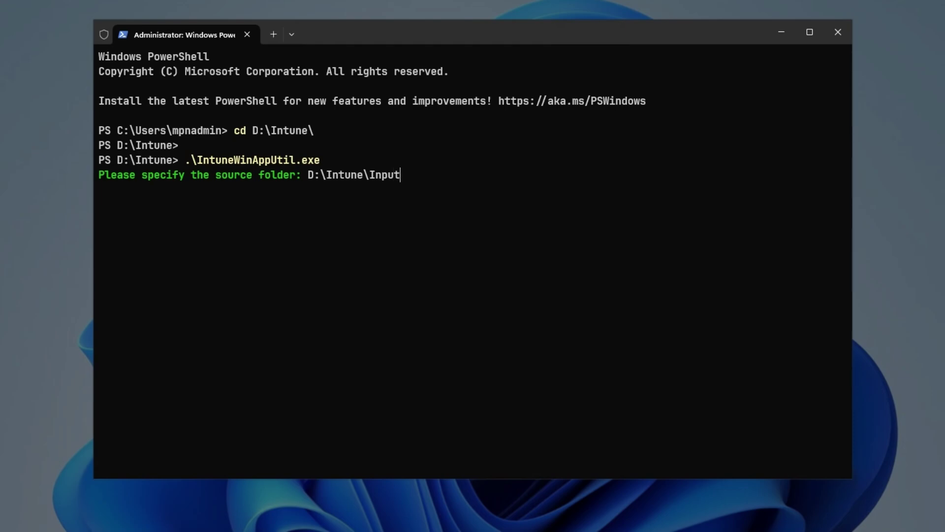
{"action": "key", "text": "Return"}
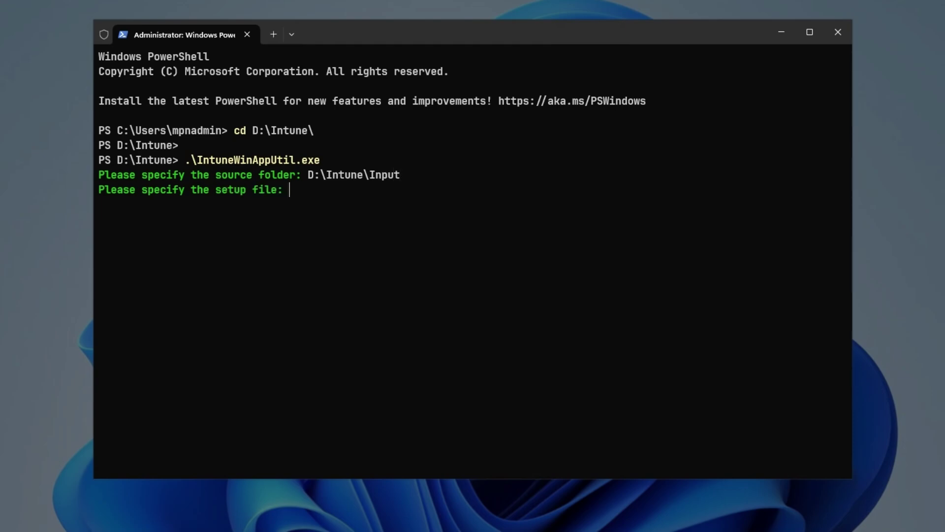
{"action": "type", "text": "D:\\Intune\\Input\\"}
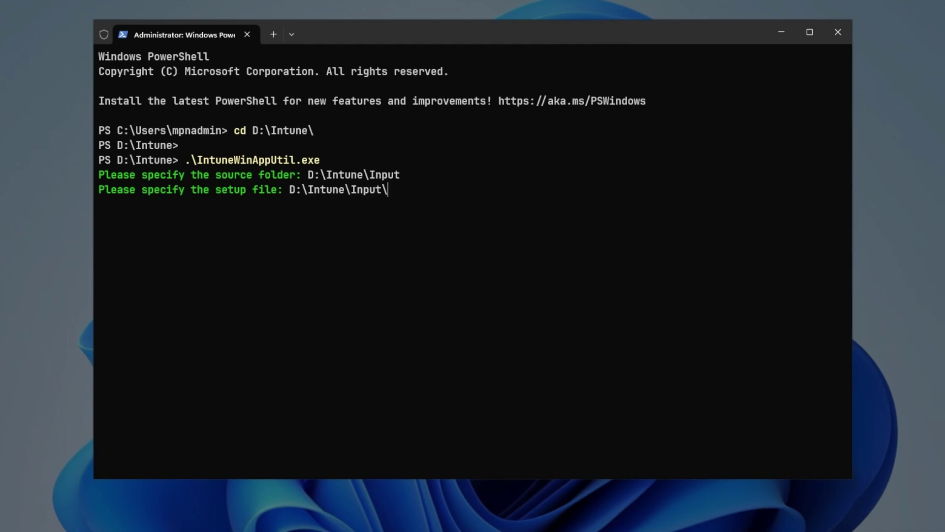
{"action": "type", "text": "setup.msi"}
{"action": "key", "text": "Return"}
{"action": "type", "text": "D:\\"}
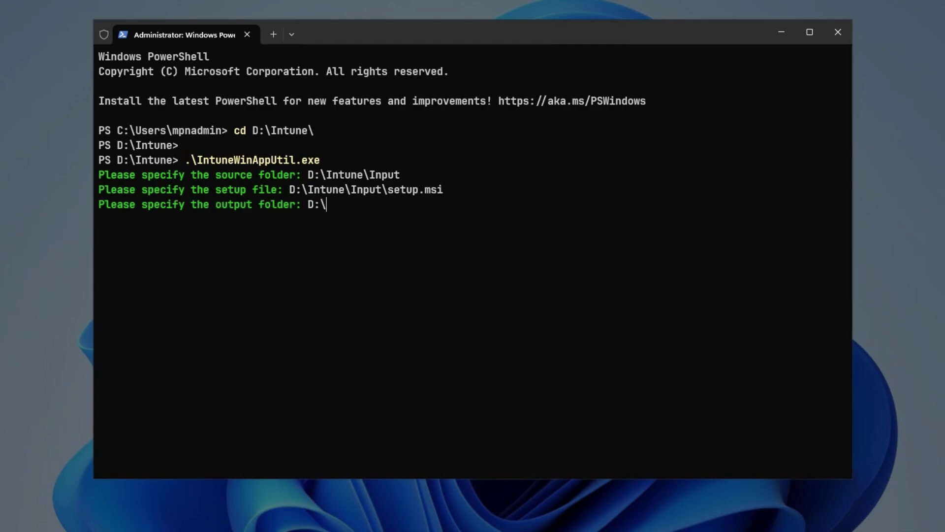
{"action": "type", "text": "Intune\\Output"}
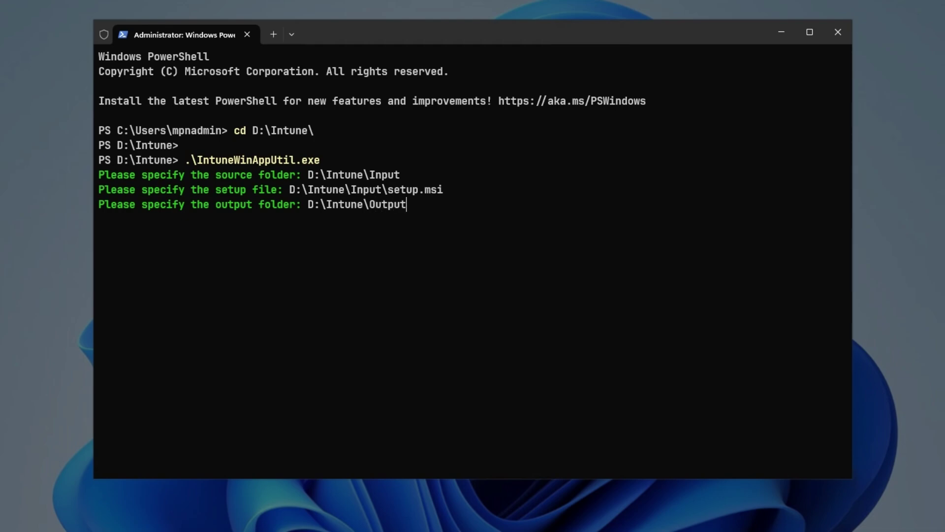
{"action": "key", "text": "Return"}
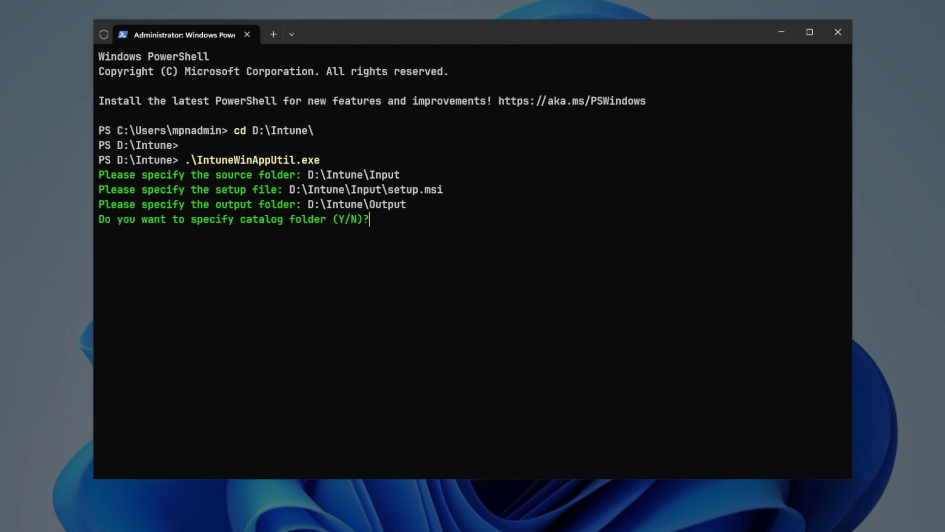
{"action": "key", "text": "n"}
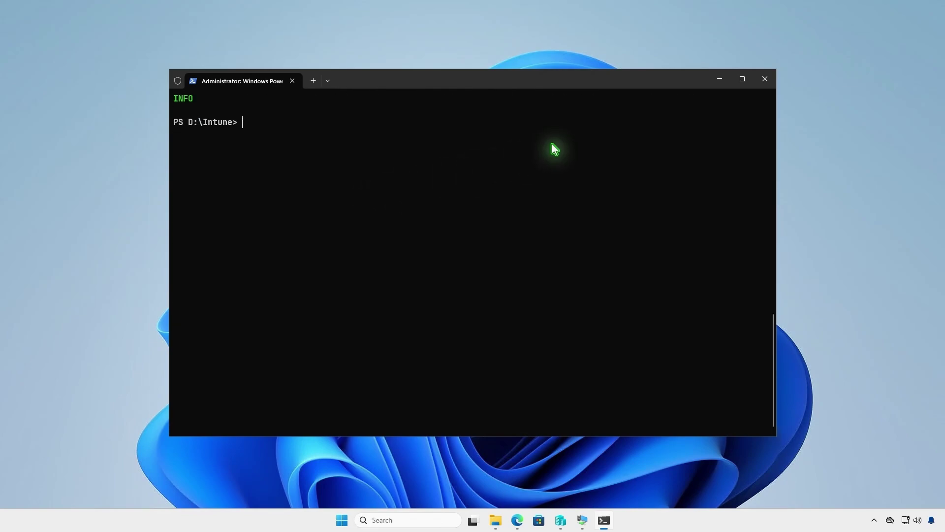
Check that setup.intunewin exists in D:\Intune\Output, then minimize File Explorer
{"action": "left_click", "coordinate": [719, 80]}
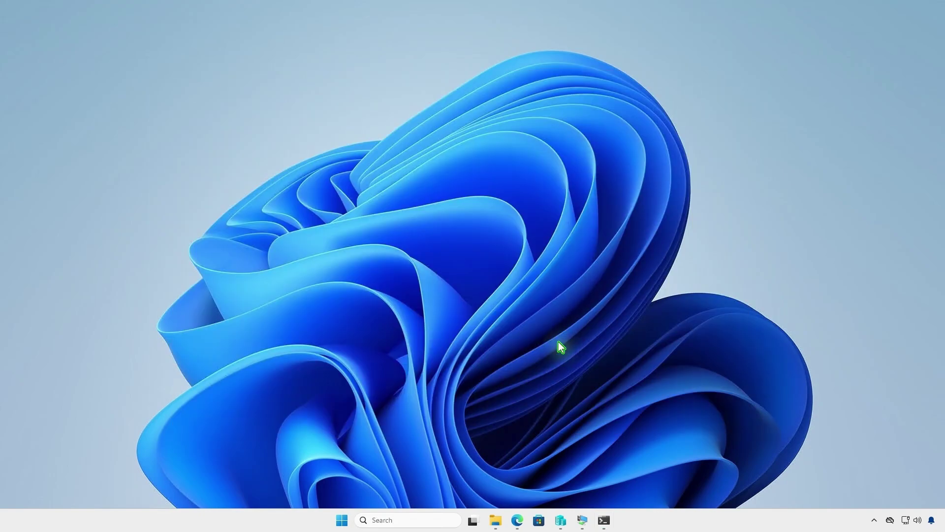
{"action": "left_click", "coordinate": [495, 520]}
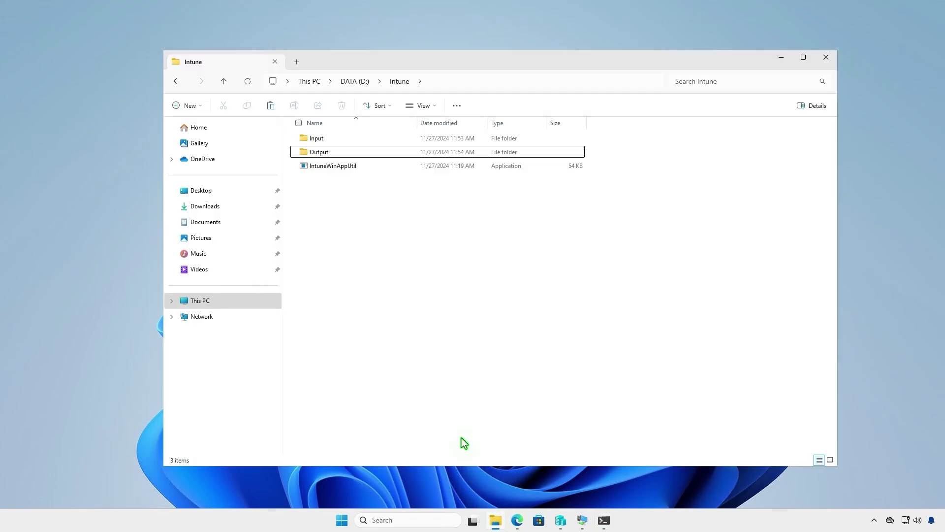
{"action": "double_click", "coordinate": [389, 152]}
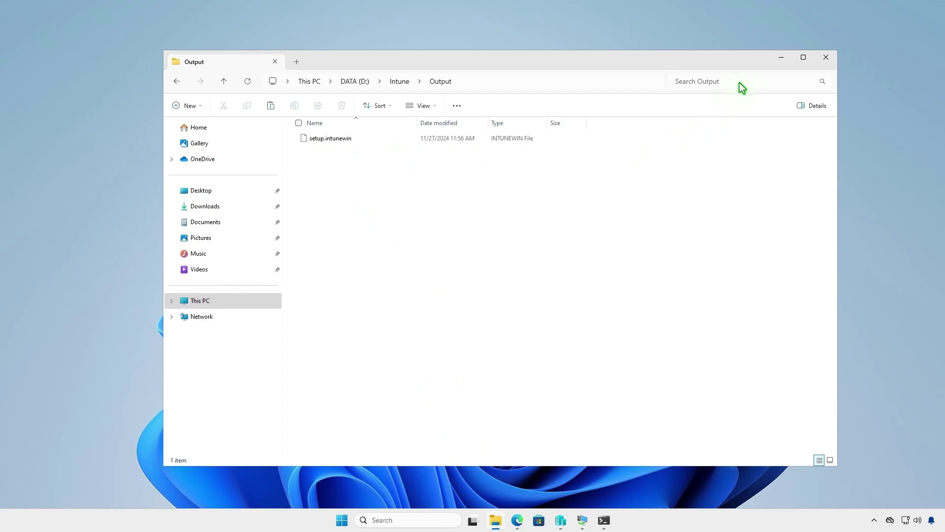
{"action": "left_click", "coordinate": [781, 57]}
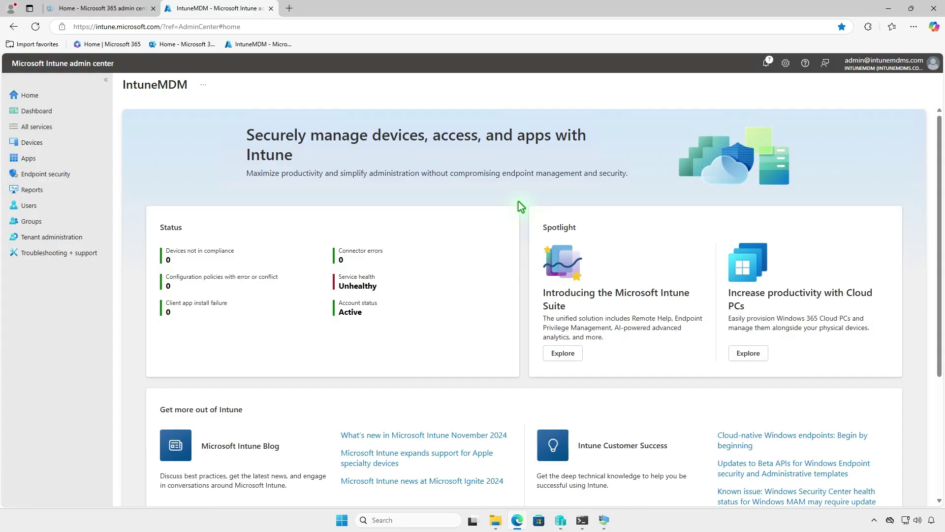
Start adding a new Windows app (Win32) under Apps > Windows
{"action": "left_click", "coordinate": [69, 163]}
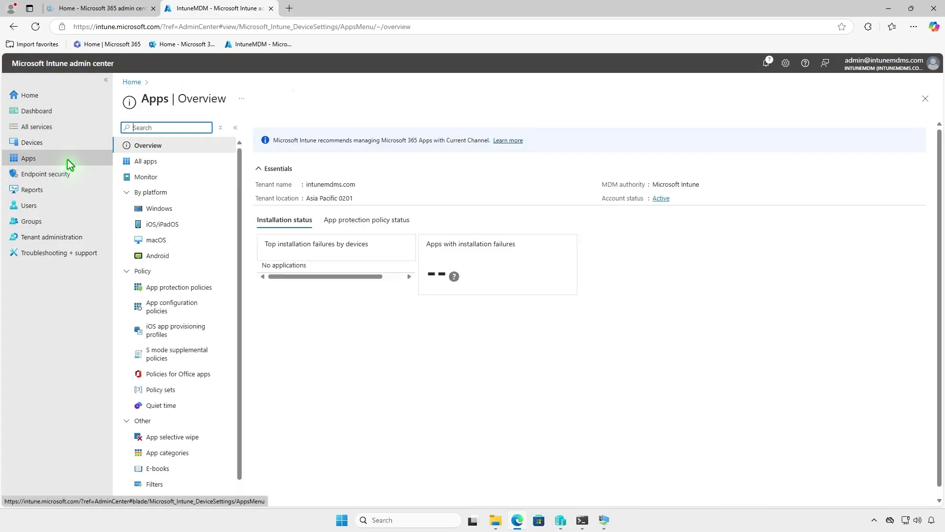
{"action": "left_click", "coordinate": [184, 211]}
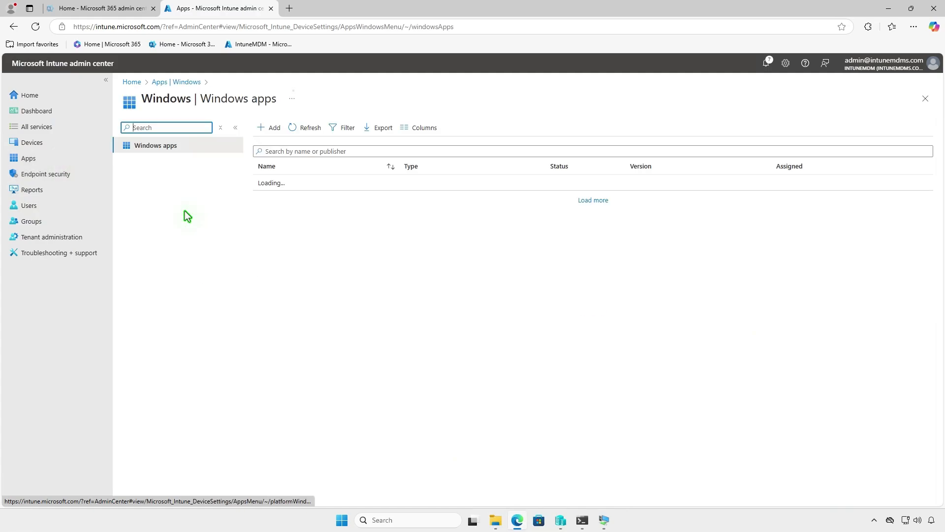
{"action": "left_click", "coordinate": [271, 131]}
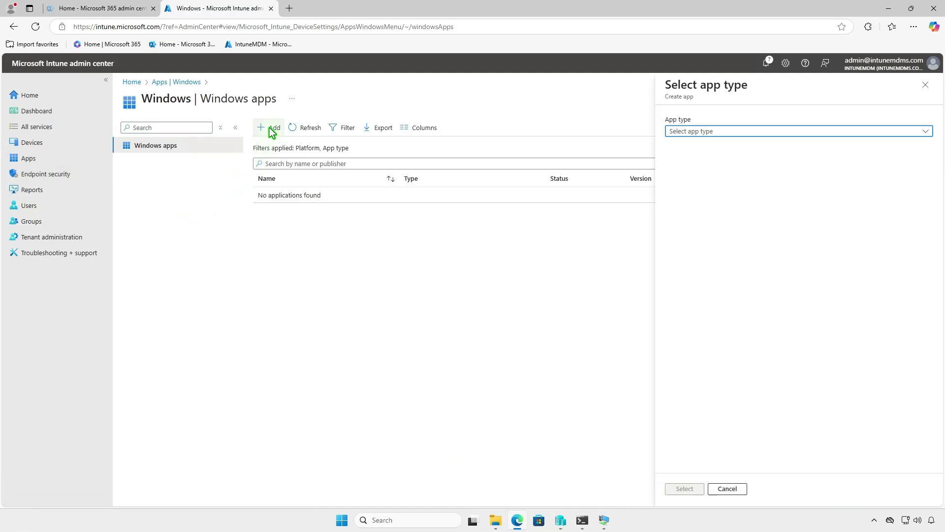
{"action": "left_click", "coordinate": [775, 129]}
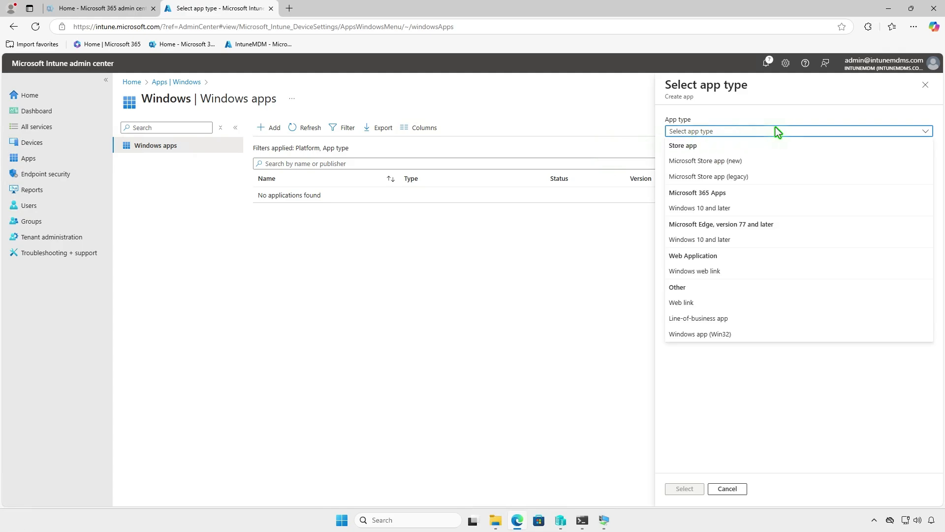
{"action": "left_click", "coordinate": [746, 332]}
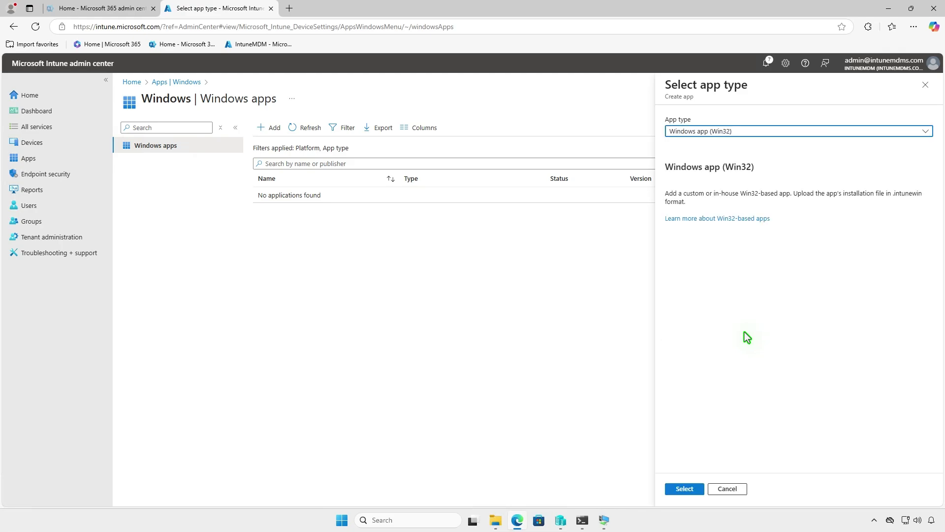
{"action": "left_click", "coordinate": [686, 489]}
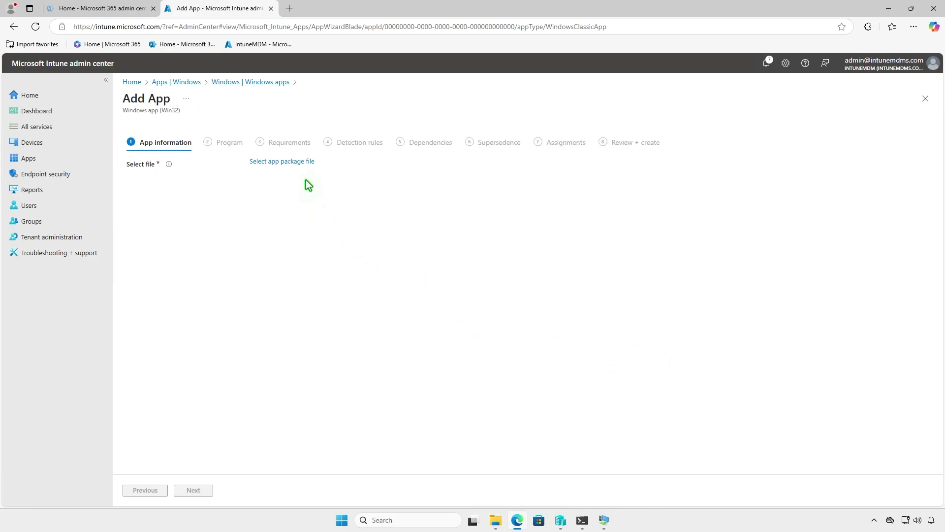
Select D:\Intune\Output\setup.intunewin as the app package file
{"action": "left_click", "coordinate": [303, 162]}
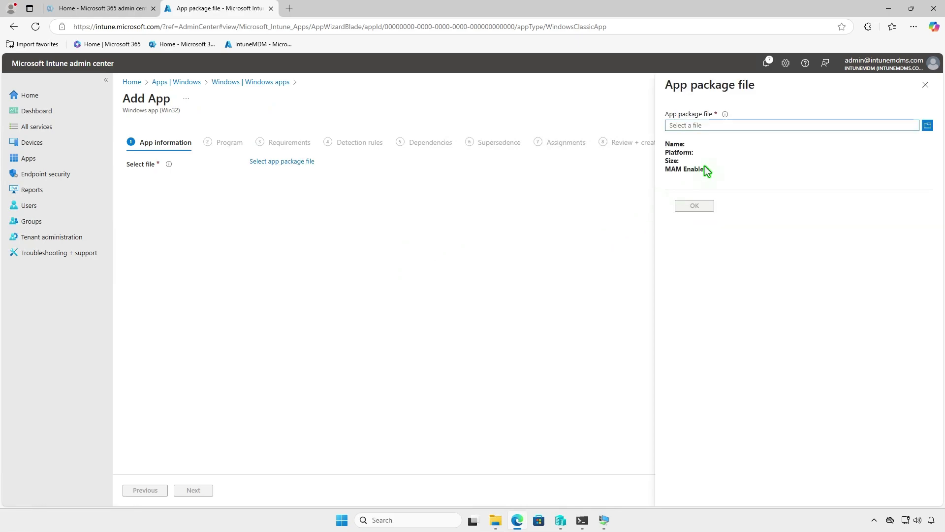
{"action": "left_click", "coordinate": [745, 126]}
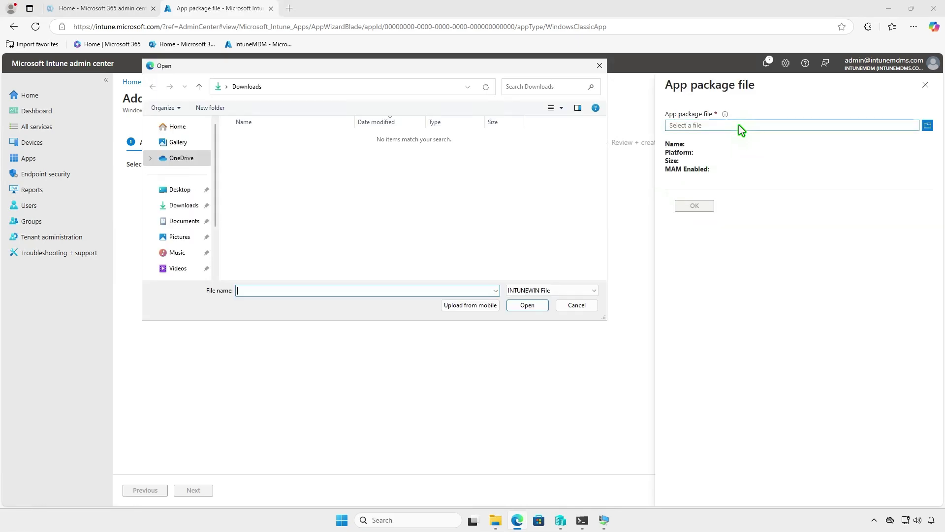
{"action": "scroll", "coordinate": [196, 207], "scroll_direction": "down", "scroll_amount": 2}
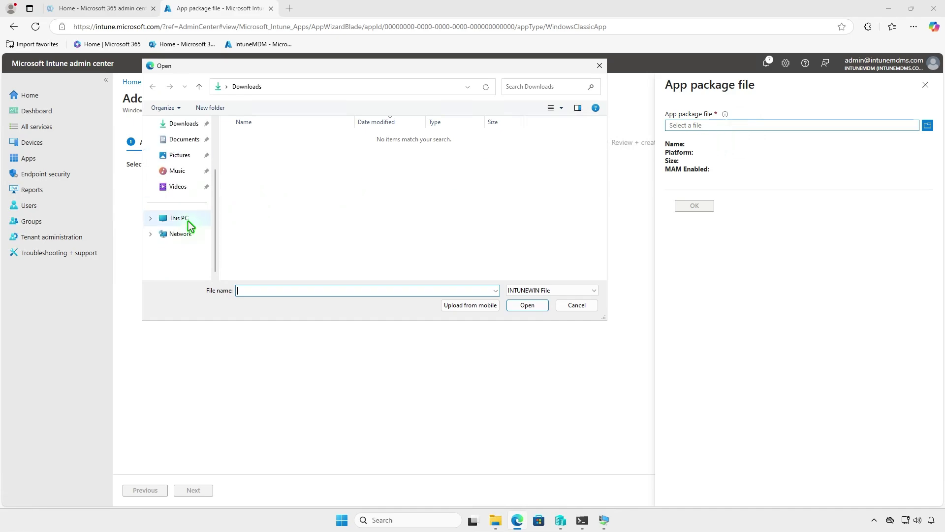
{"action": "left_click", "coordinate": [183, 219]}
{"action": "double_click", "coordinate": [417, 154]}
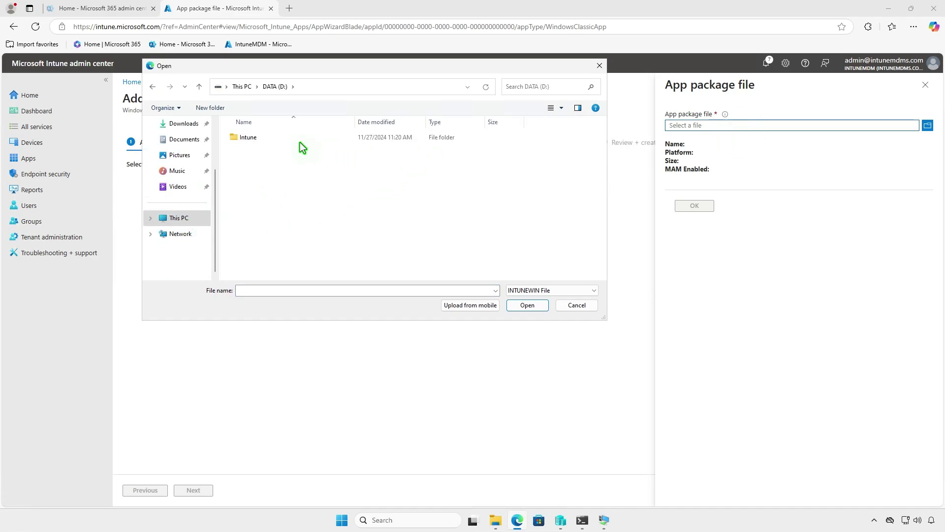
{"action": "double_click", "coordinate": [296, 141]}
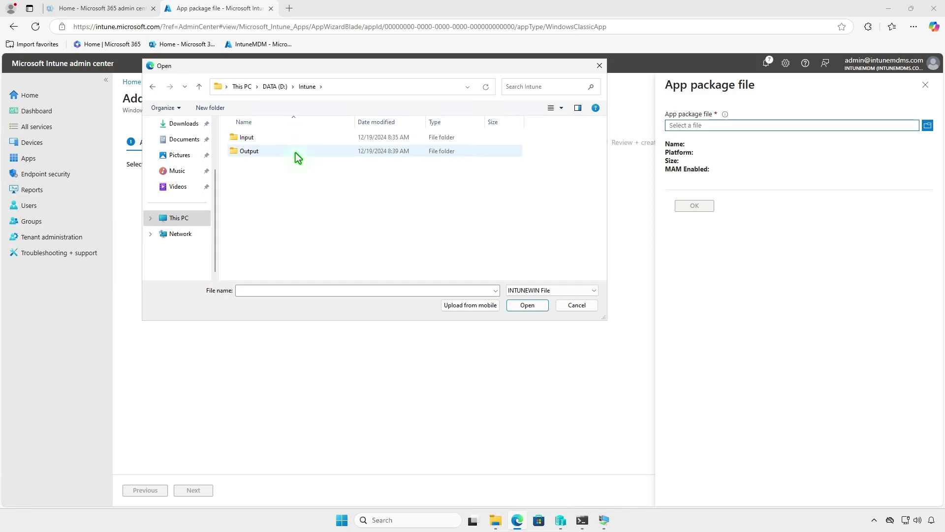
{"action": "double_click", "coordinate": [296, 152]}
{"action": "left_click", "coordinate": [310, 137]}
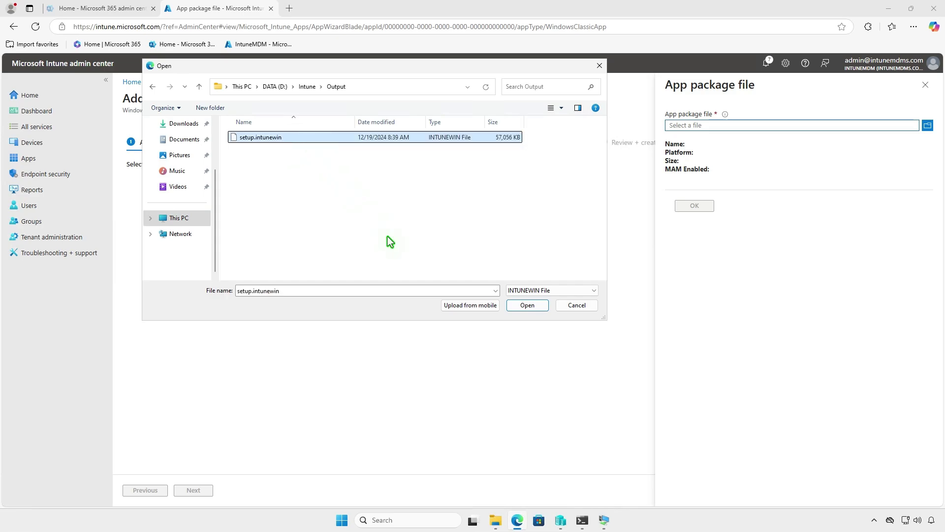
{"action": "left_click", "coordinate": [528, 305]}
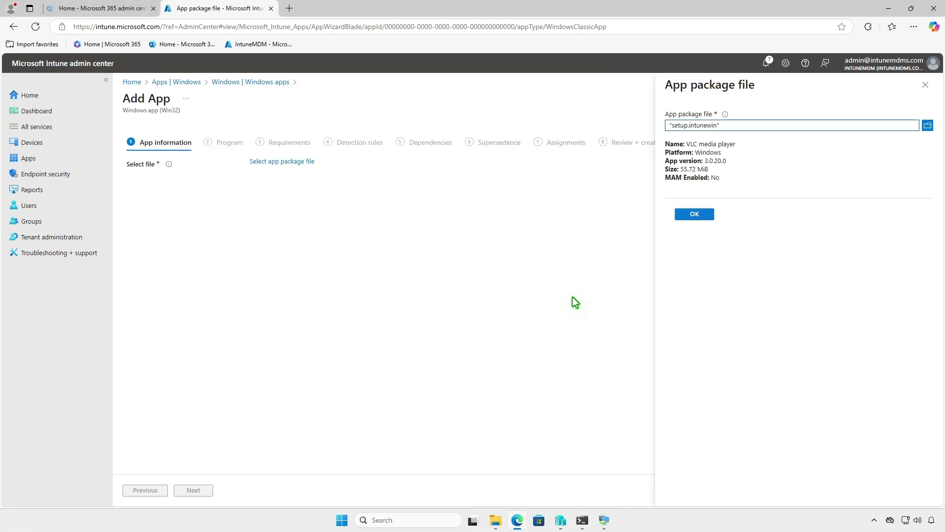
{"action": "left_click", "coordinate": [697, 215]}
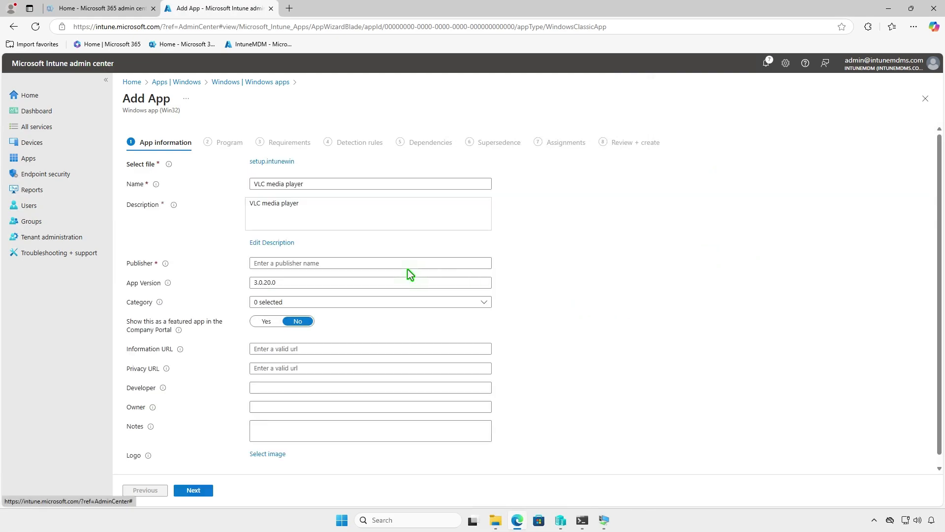
Set the publisher to VideoLAN, add images.png as the logo, and continue to Program
{"action": "left_click", "coordinate": [341, 267]}
{"action": "type", "text": "VideoLAN"}
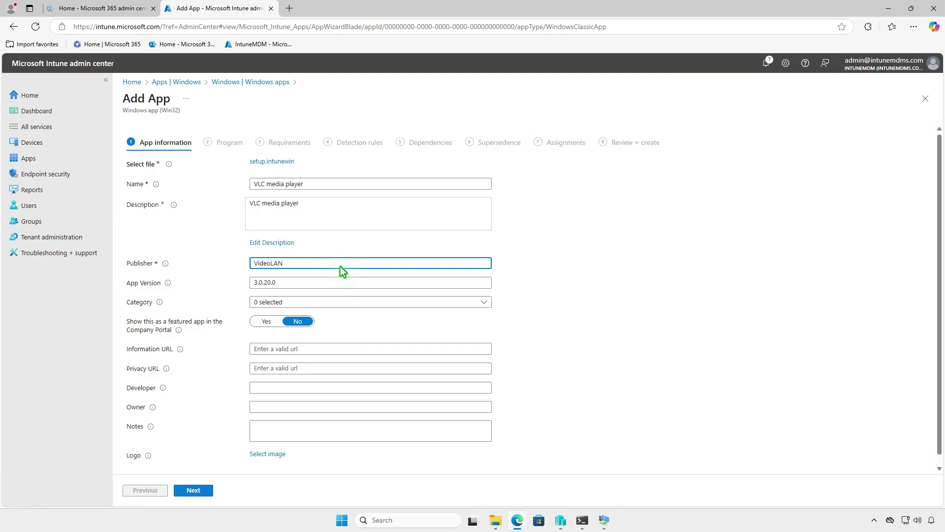
{"action": "left_click", "coordinate": [282, 454]}
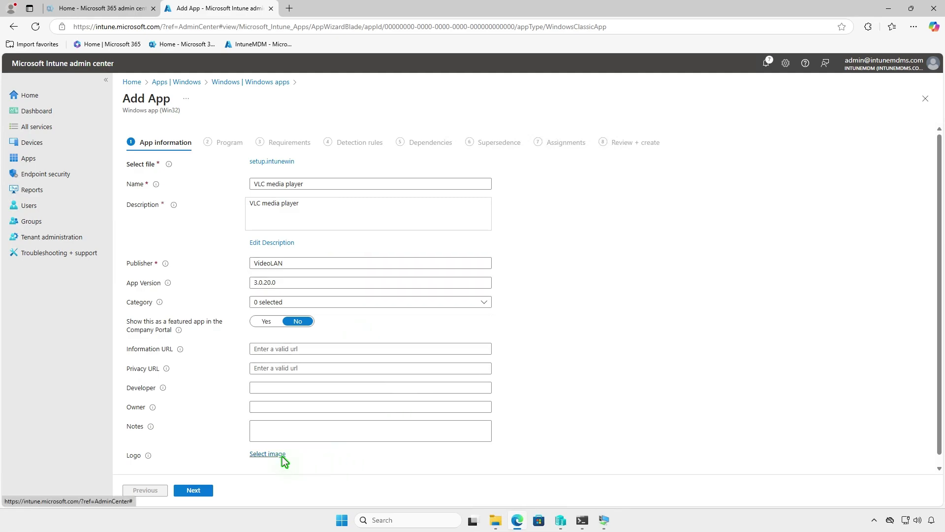
{"action": "left_click", "coordinate": [812, 132]}
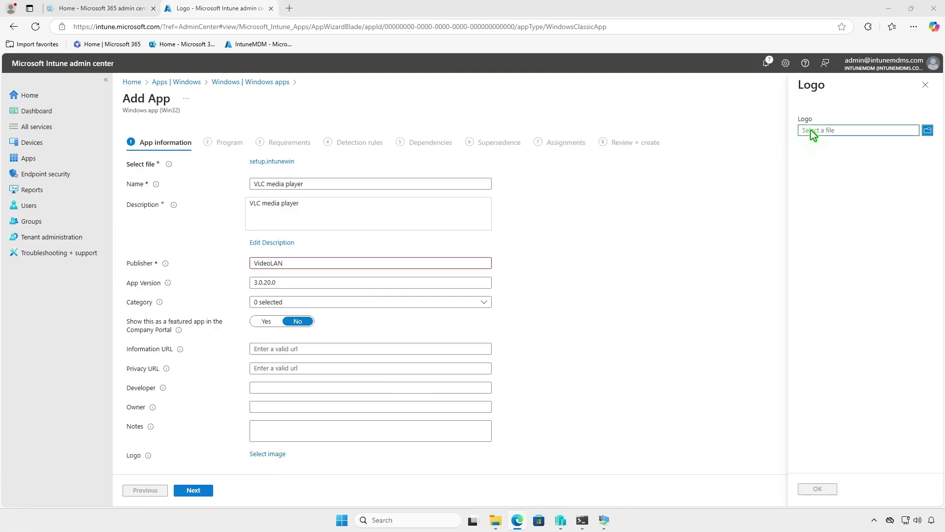
{"action": "left_click", "coordinate": [168, 207]}
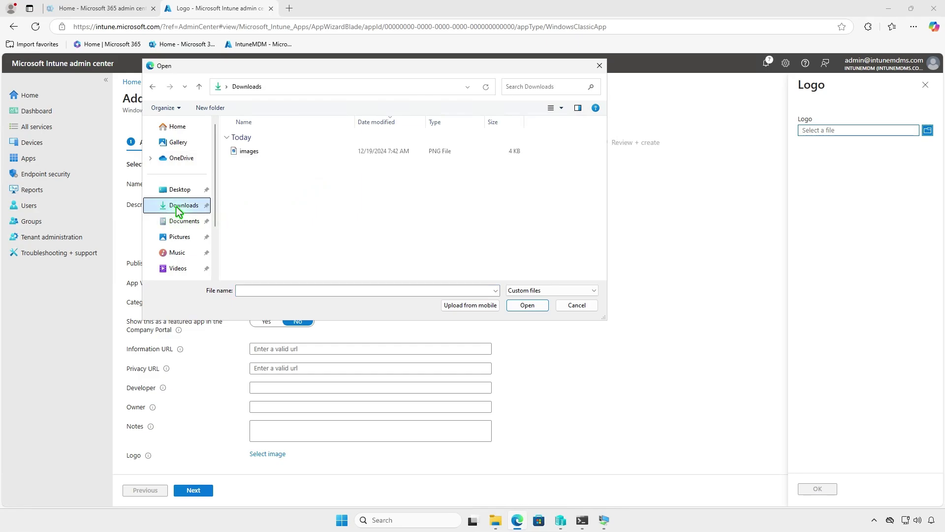
{"action": "double_click", "coordinate": [276, 150]}
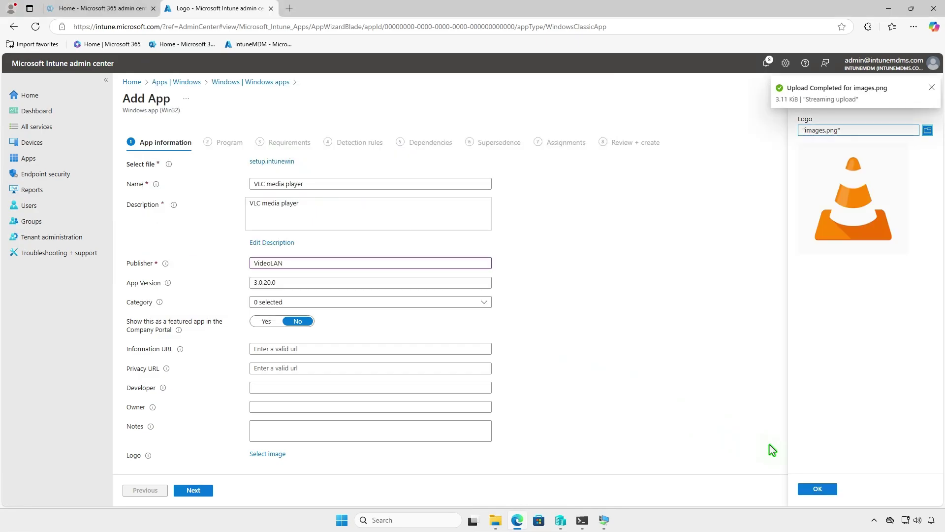
{"action": "left_click", "coordinate": [820, 490]}
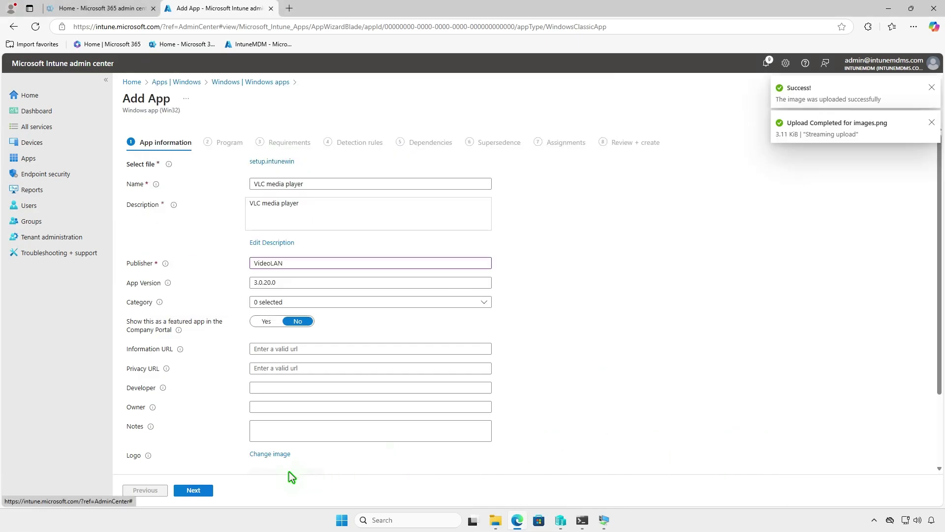
{"action": "left_click", "coordinate": [203, 490]}
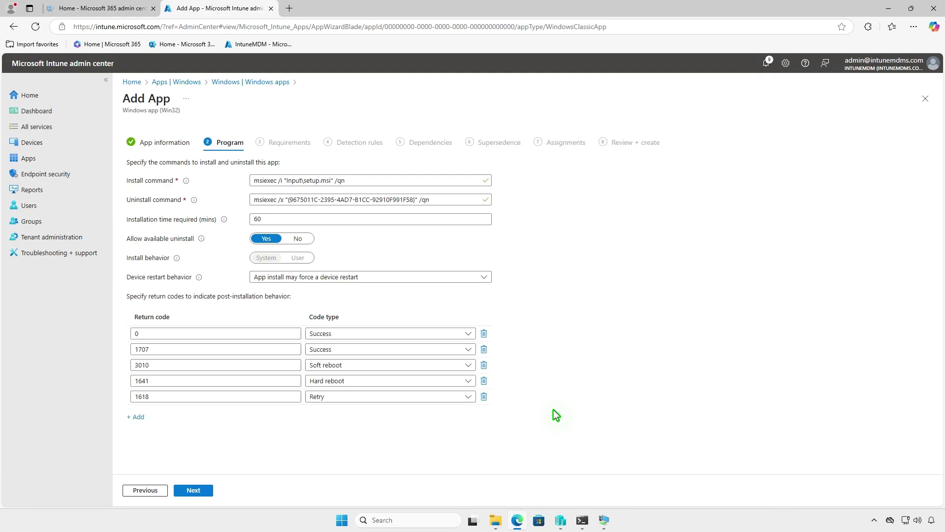
Require 64-bit architecture and a minimum operating system of Windows 10 1607
{"action": "left_click", "coordinate": [205, 490]}
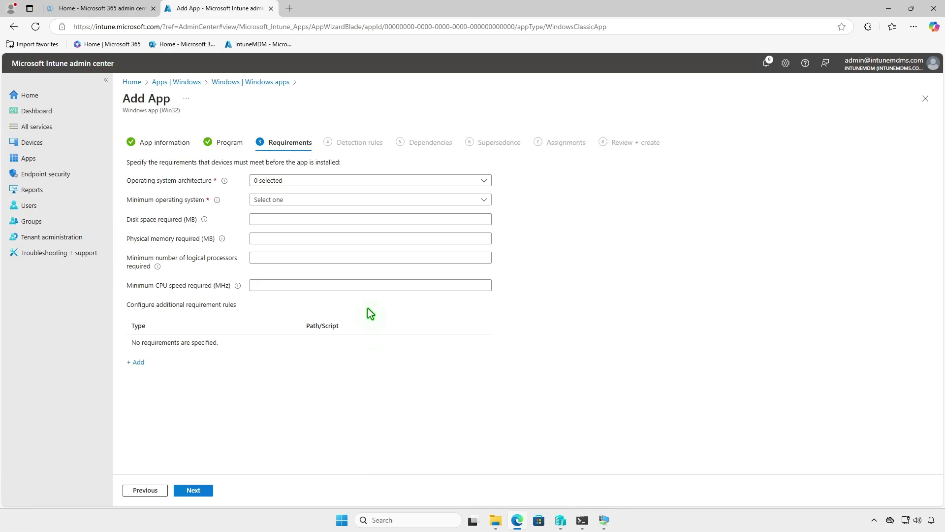
{"action": "left_click", "coordinate": [406, 183]}
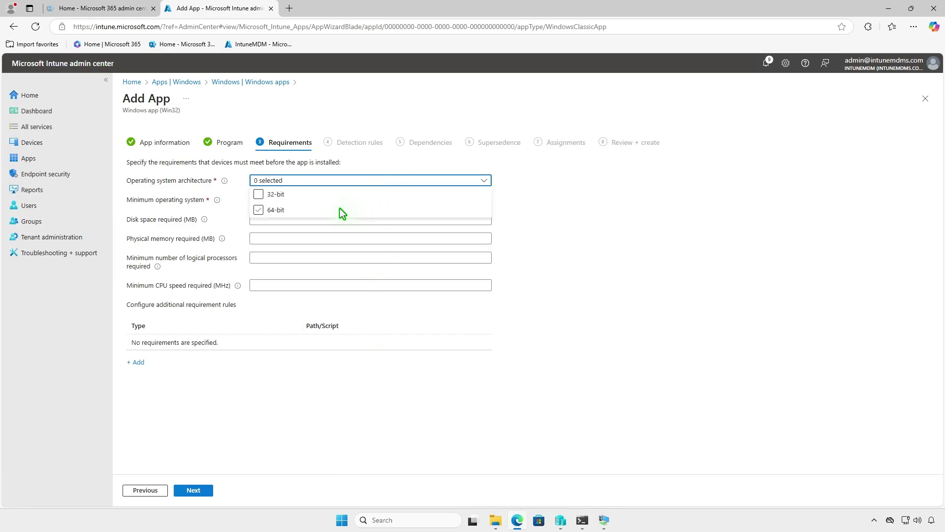
{"action": "left_click", "coordinate": [343, 210]}
{"action": "left_click", "coordinate": [515, 210]}
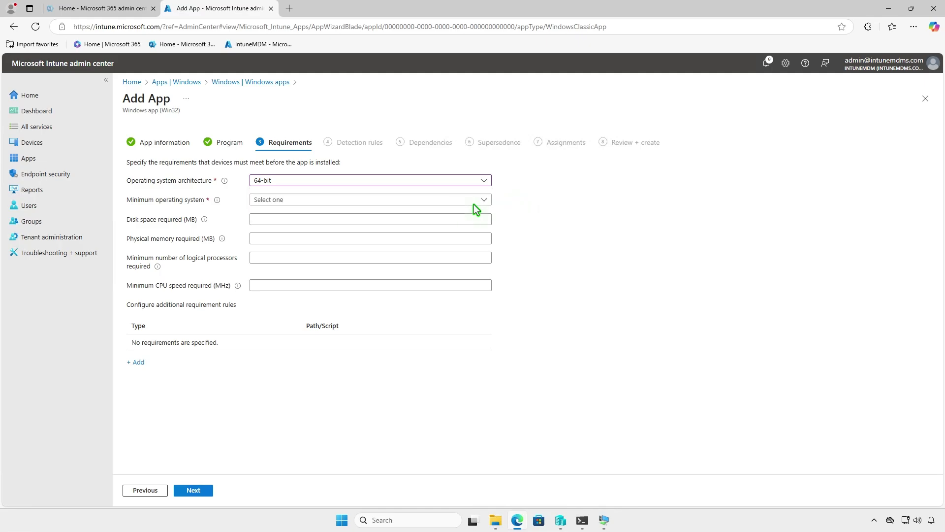
{"action": "left_click", "coordinate": [424, 199]}
{"action": "left_click", "coordinate": [405, 213]}
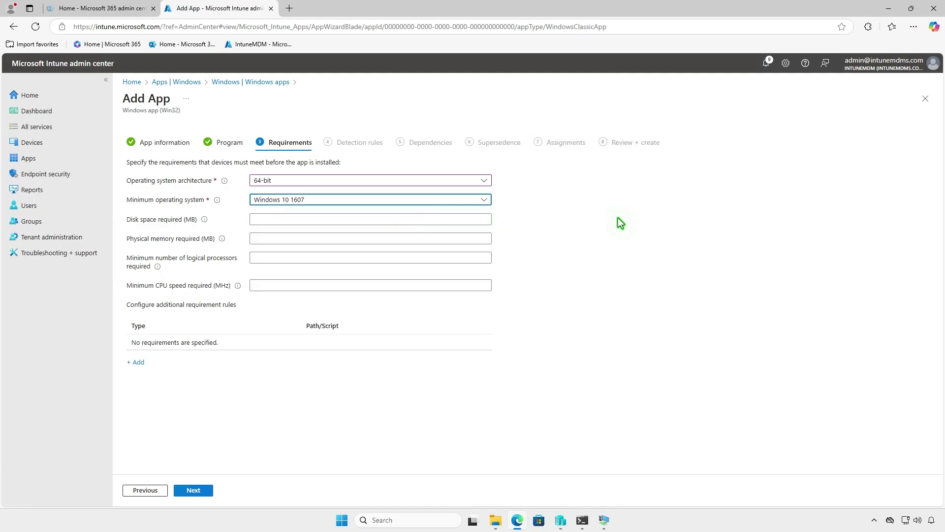
Choose manual detection rules and add an MSI product code rule
{"action": "left_click", "coordinate": [210, 490]}
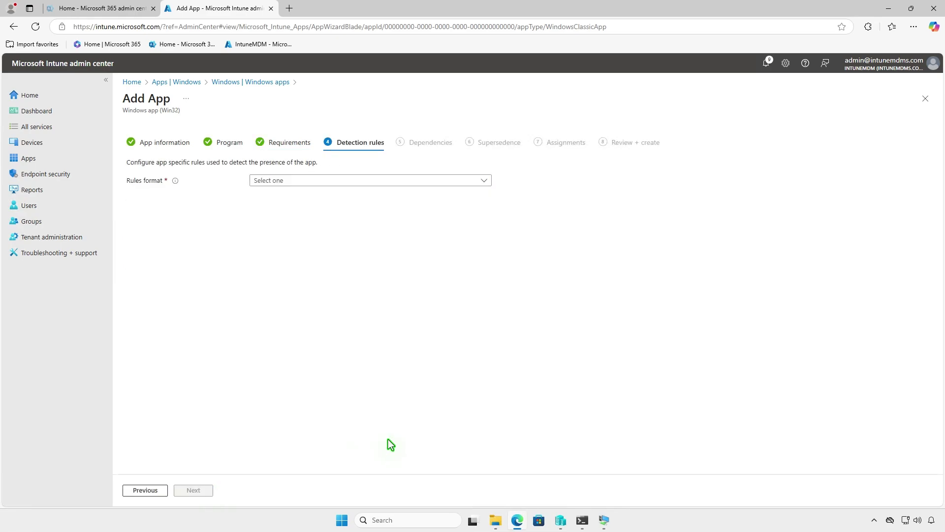
{"action": "left_click", "coordinate": [346, 181]}
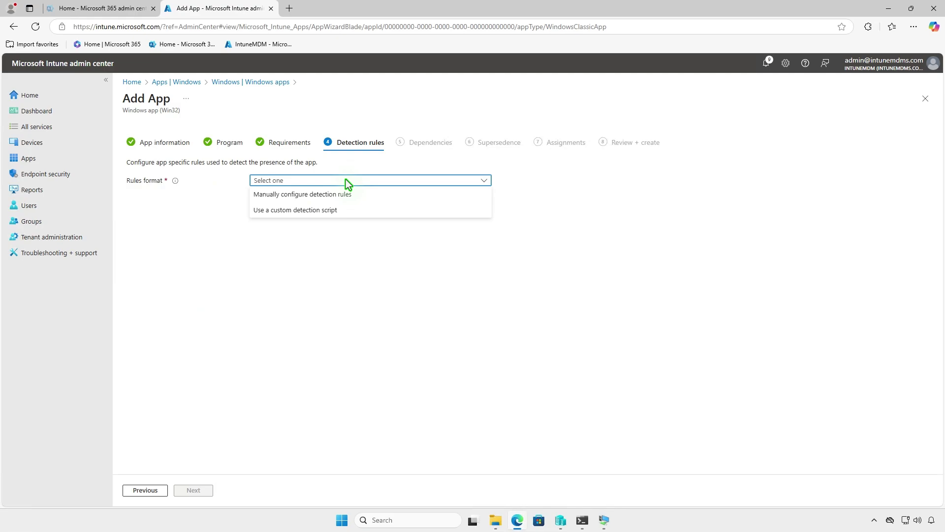
{"action": "left_click", "coordinate": [422, 196]}
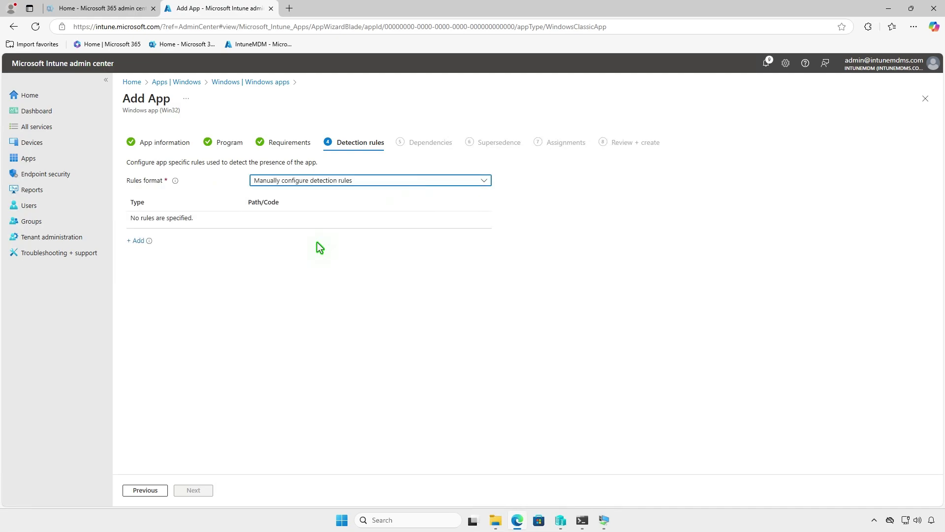
{"action": "left_click", "coordinate": [140, 242]}
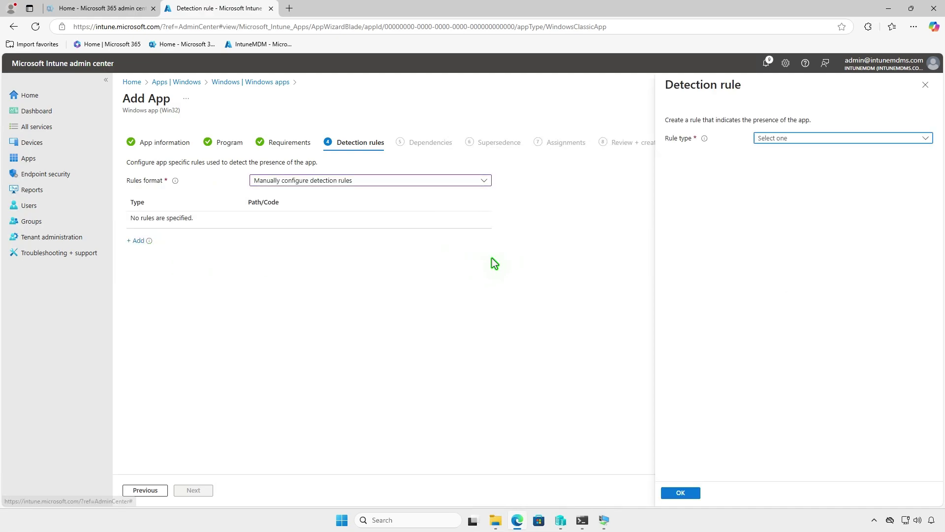
{"action": "left_click", "coordinate": [829, 141]}
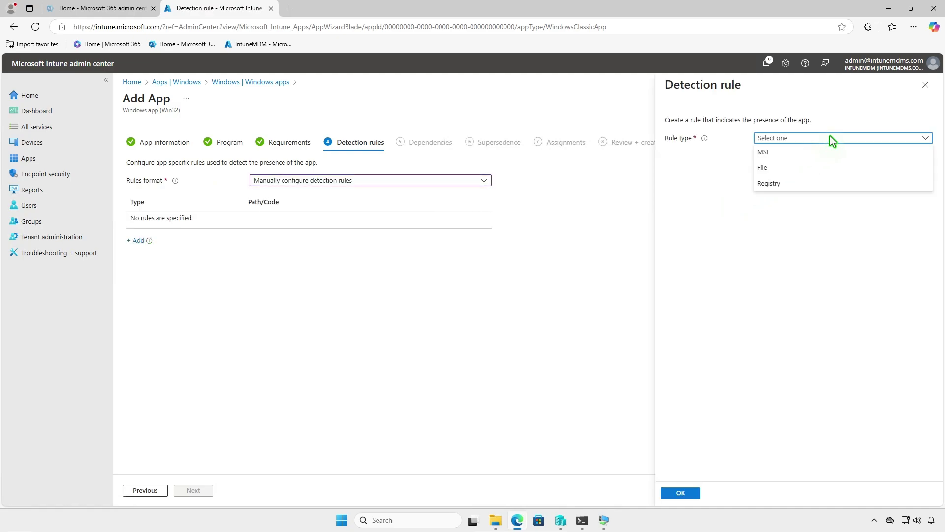
{"action": "left_click", "coordinate": [840, 154]}
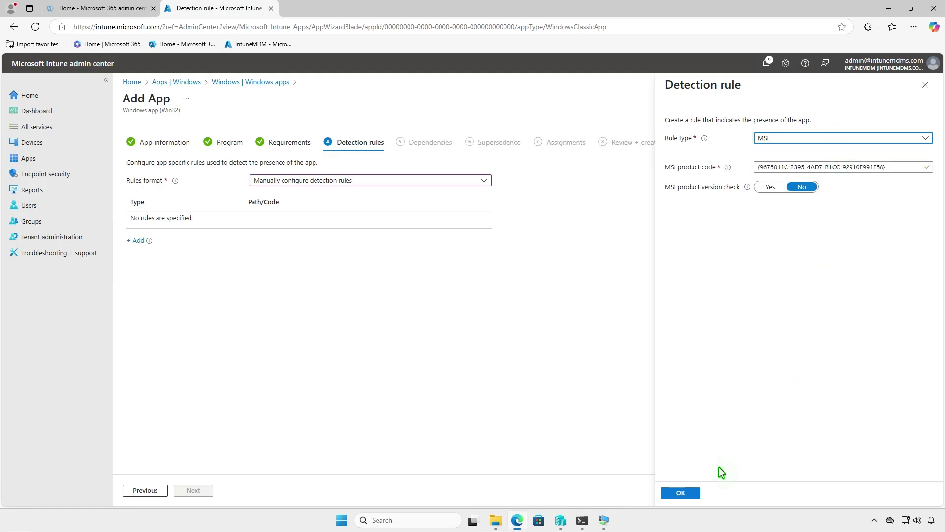
{"action": "left_click", "coordinate": [681, 493]}
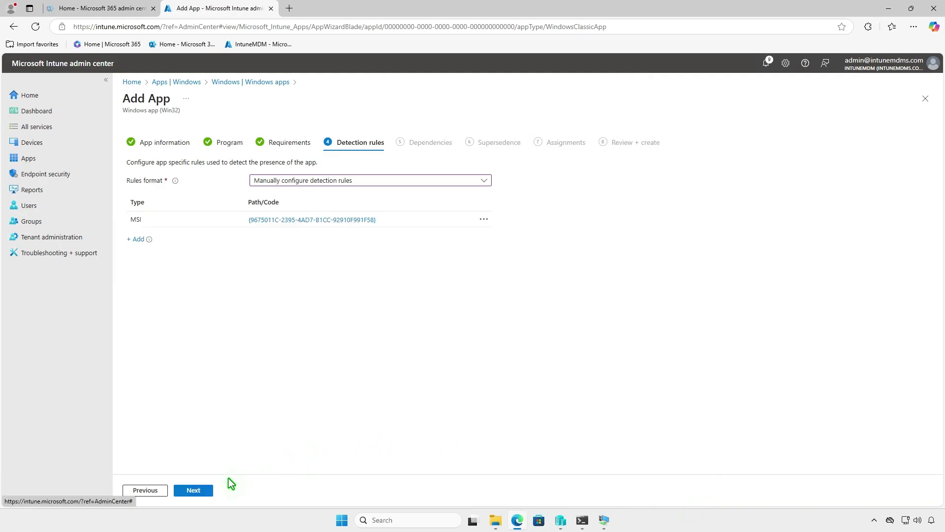
Skip the Dependencies and Supersedence pages, leaving both empty
{"action": "left_click", "coordinate": [209, 490]}
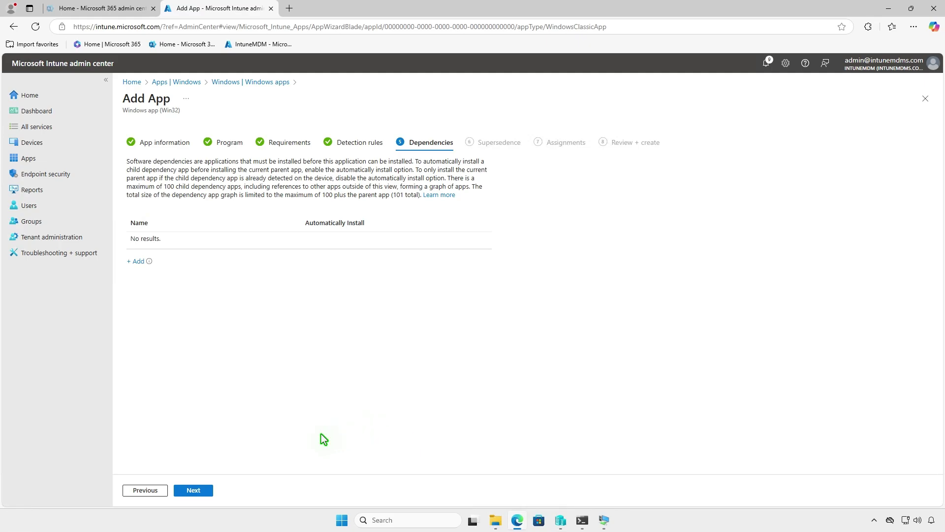
{"action": "left_click", "coordinate": [209, 490]}
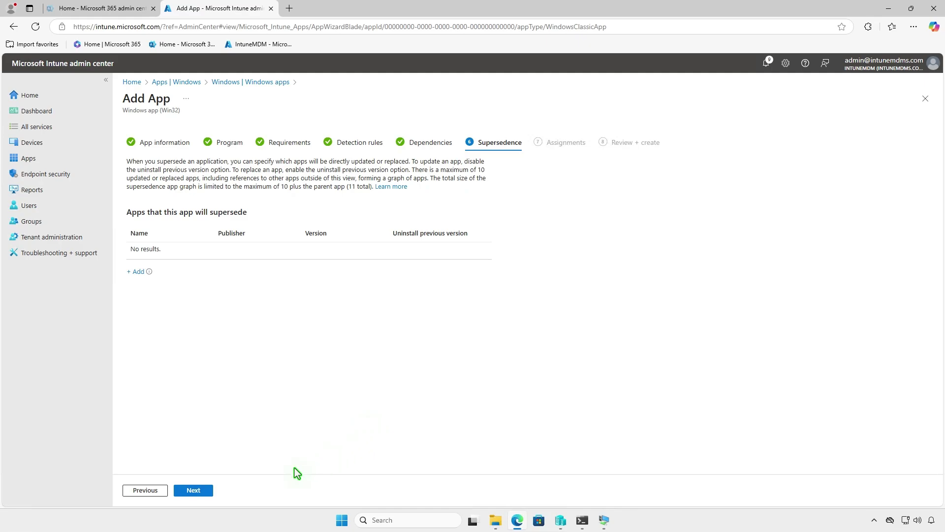
{"action": "left_click", "coordinate": [211, 491]}
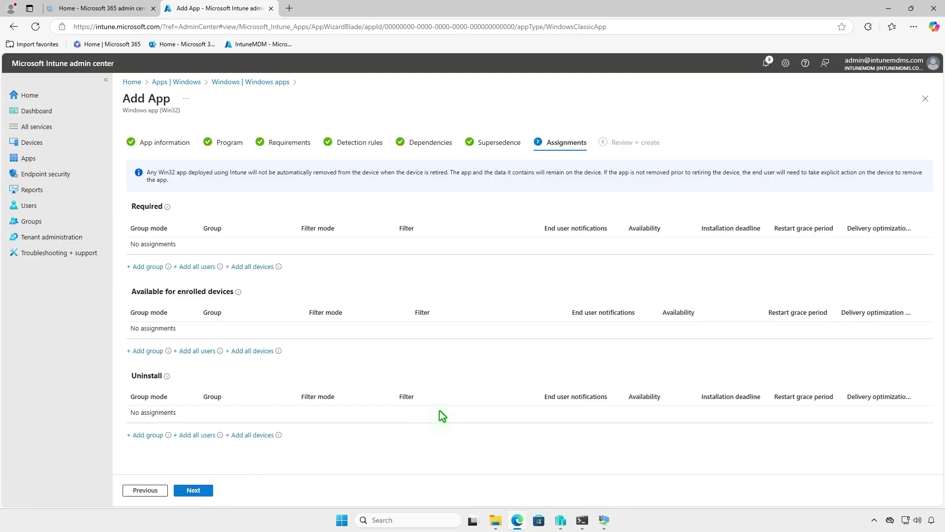
Add Test_Devices as a Required group and review its default assignment settings
{"action": "left_click", "coordinate": [148, 266]}
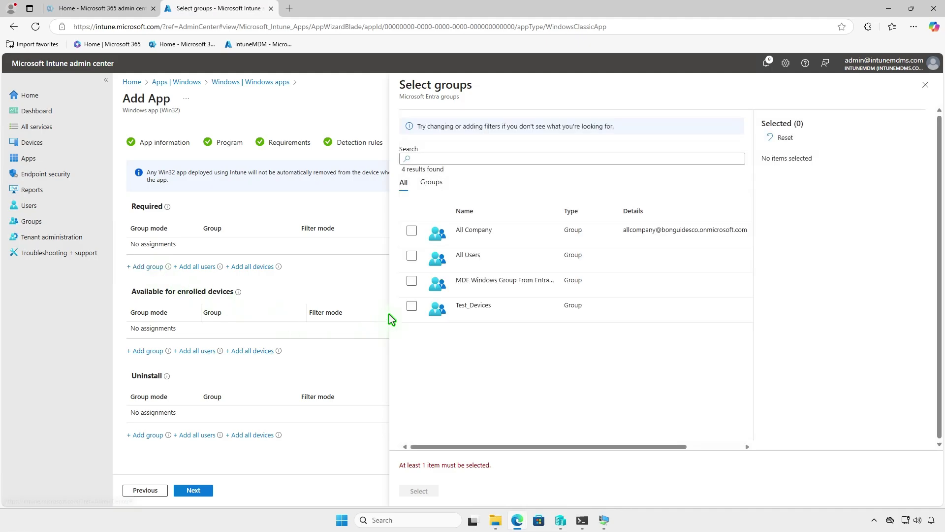
{"action": "left_click", "coordinate": [412, 306]}
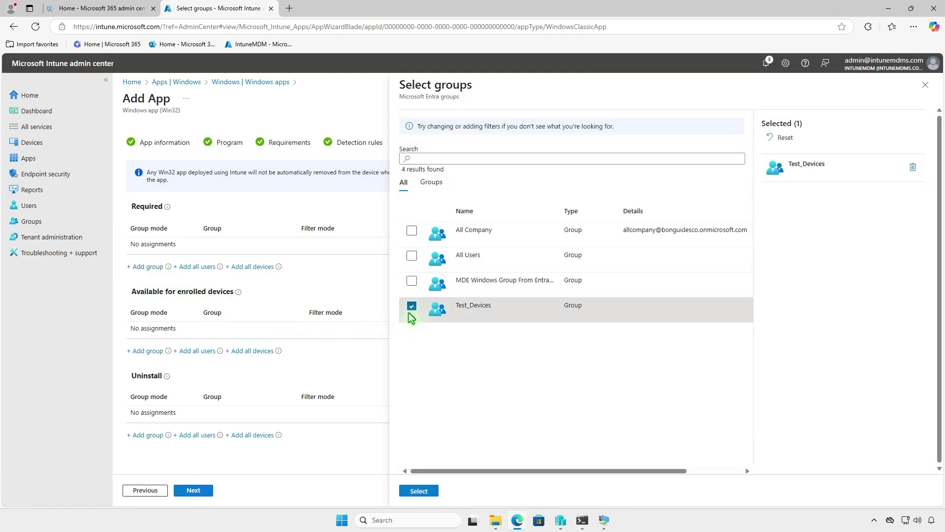
{"action": "left_click", "coordinate": [435, 491]}
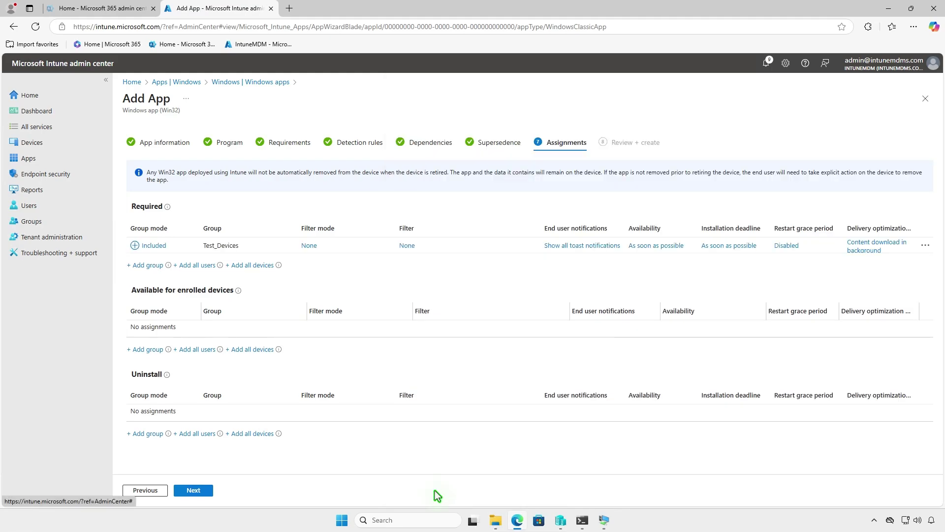
{"action": "left_click", "coordinate": [601, 245]}
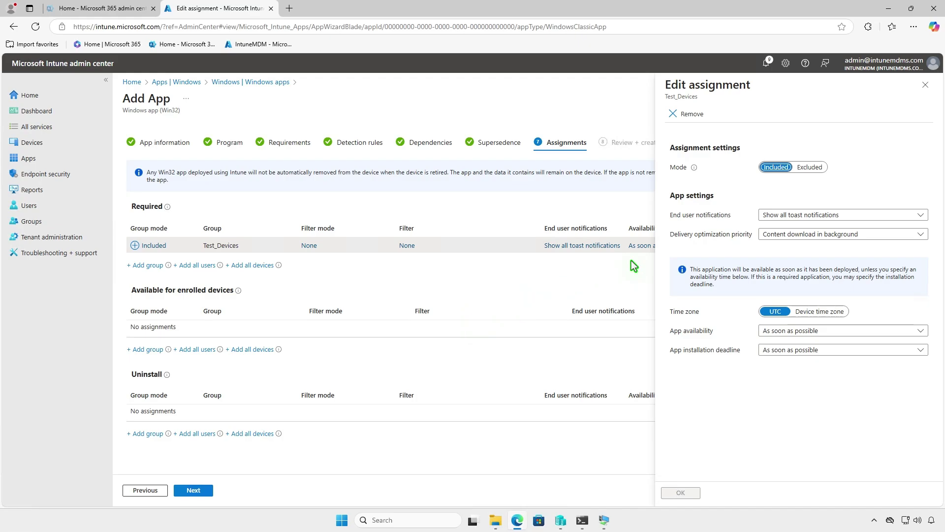
{"action": "left_click", "coordinate": [926, 87]}
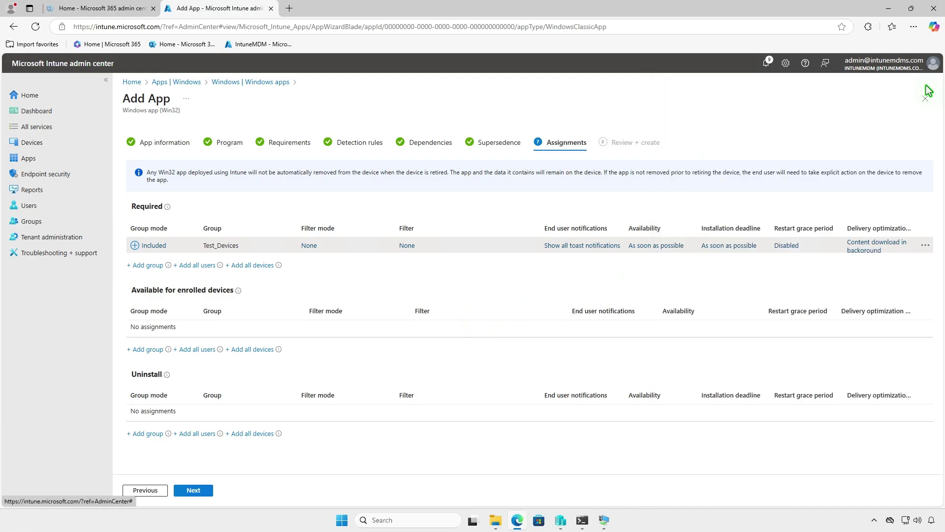
Review the summary and create the VLC media player Win32 app
{"action": "left_click", "coordinate": [208, 489]}
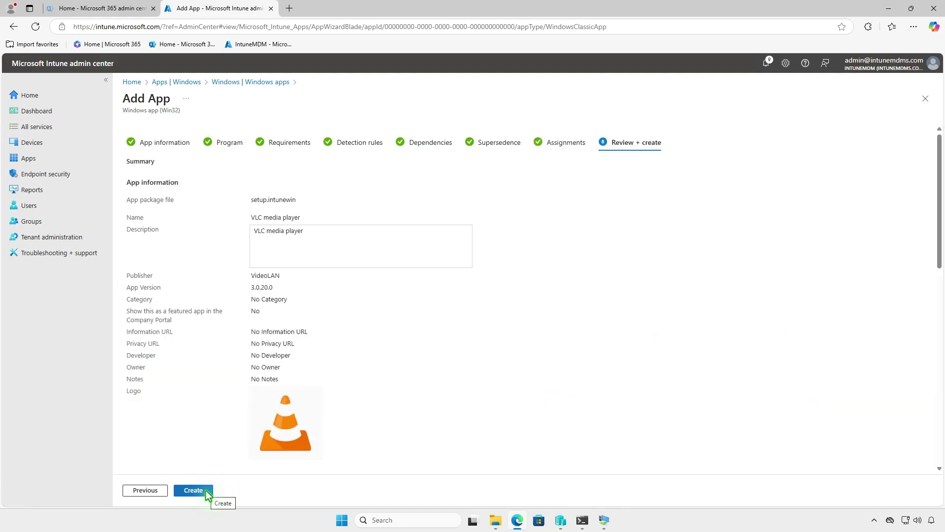
{"action": "left_click", "coordinate": [206, 490]}
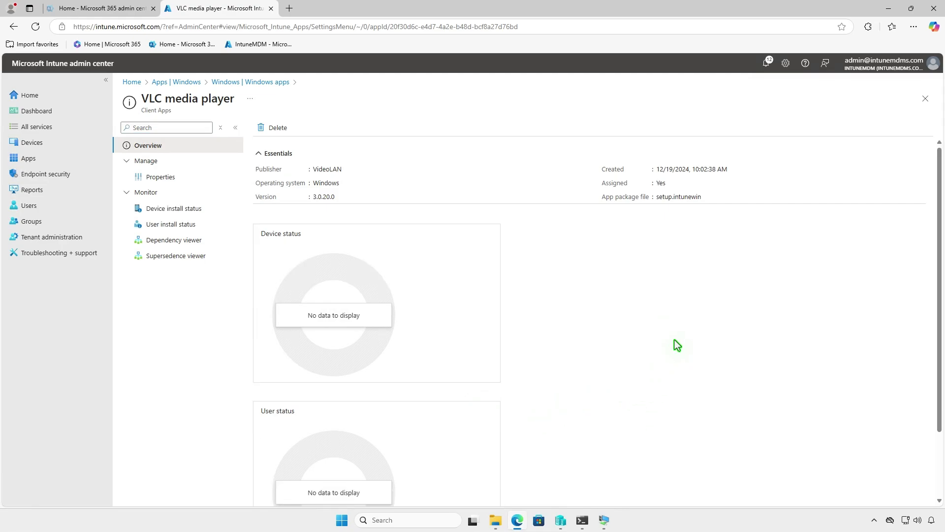
In the NOR-PC-001 VM, go to Settings > Accounts > Access work or school
{"action": "left_click", "coordinate": [889, 9]}
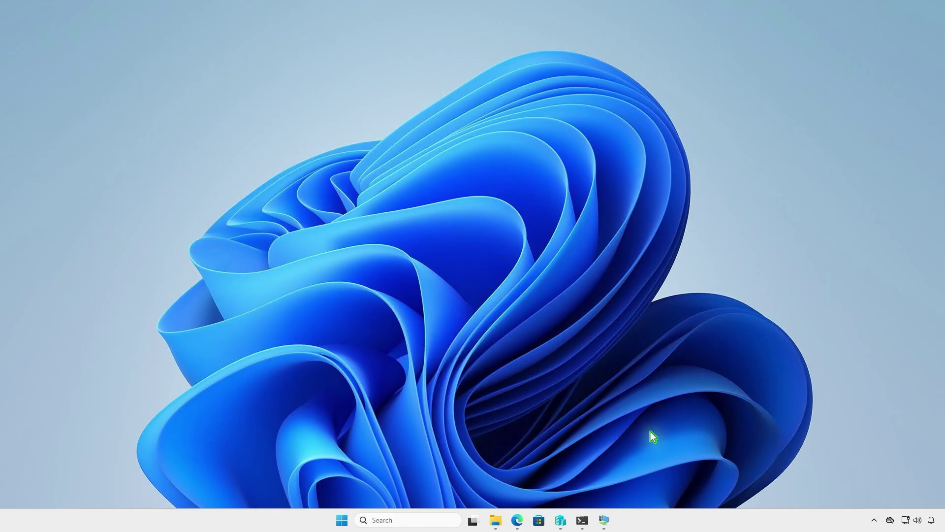
{"action": "left_click", "coordinate": [604, 521]}
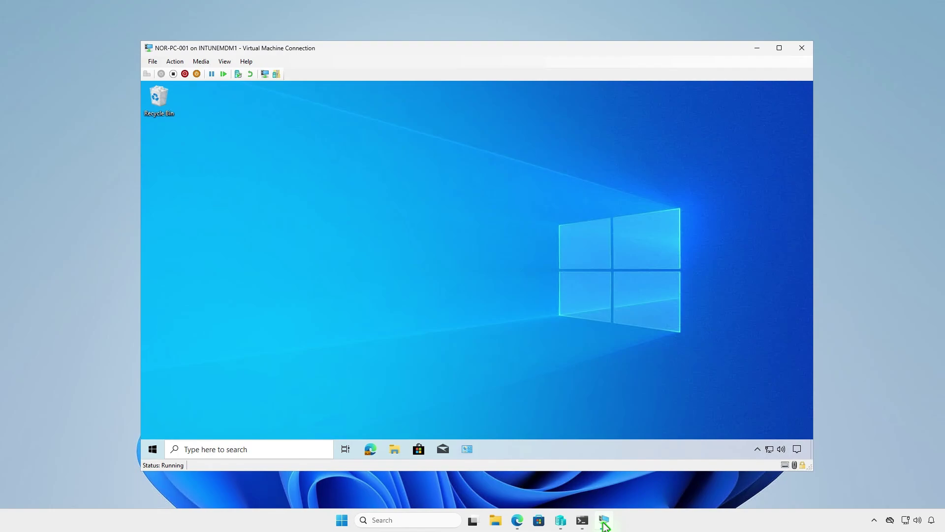
{"action": "left_click", "coordinate": [153, 449]}
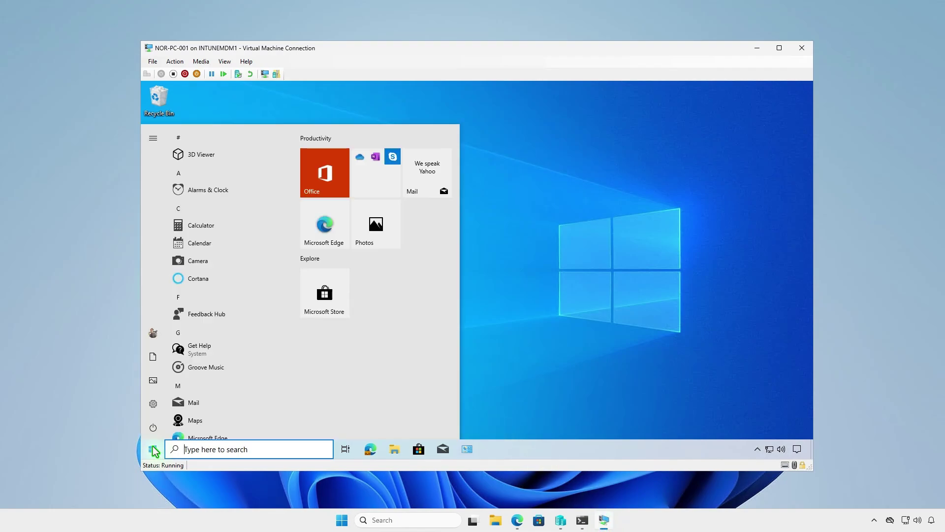
{"action": "left_click", "coordinate": [153, 404]}
{"action": "left_click", "coordinate": [368, 336]}
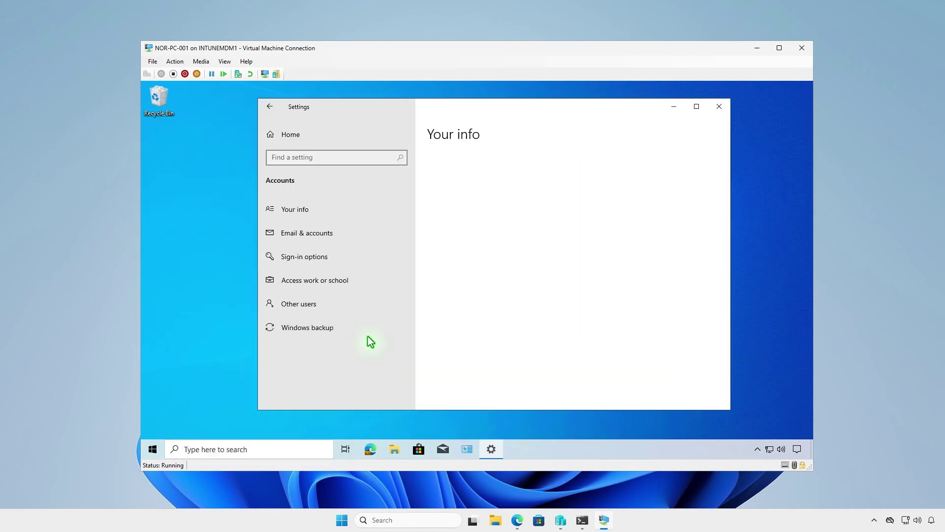
{"action": "left_click", "coordinate": [364, 283]}
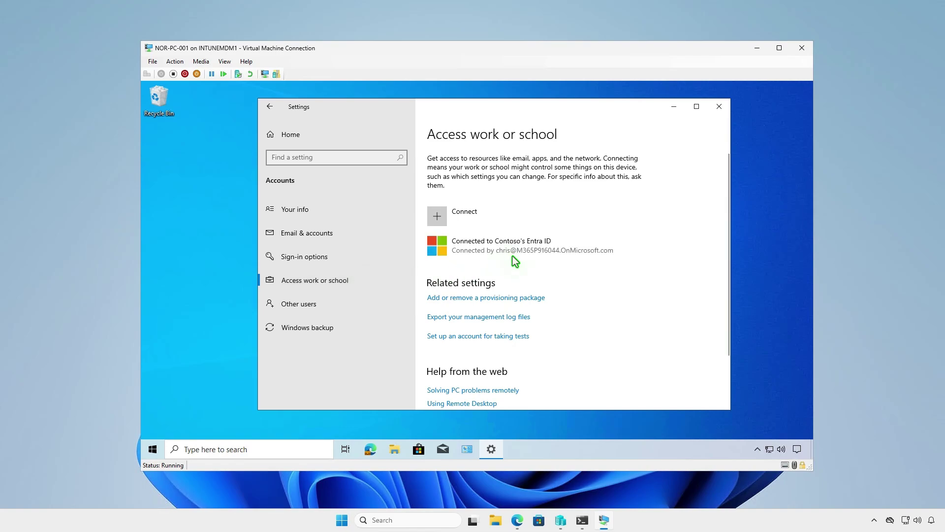
Sync the Contoso Entra ID connection with Intune and check the VLC install notifications
{"action": "left_click", "coordinate": [572, 247]}
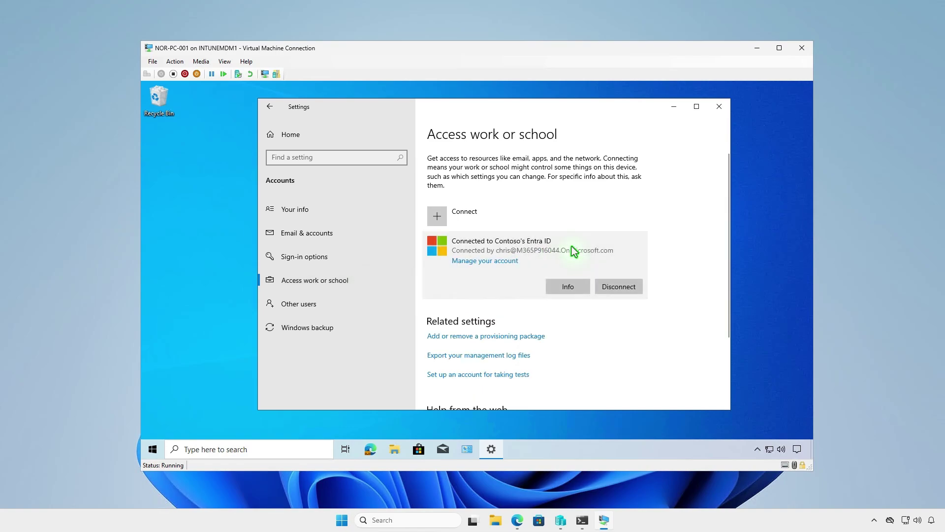
{"action": "left_click", "coordinate": [572, 288]}
{"action": "scroll", "coordinate": [567, 290], "scroll_direction": "down", "scroll_amount": 8}
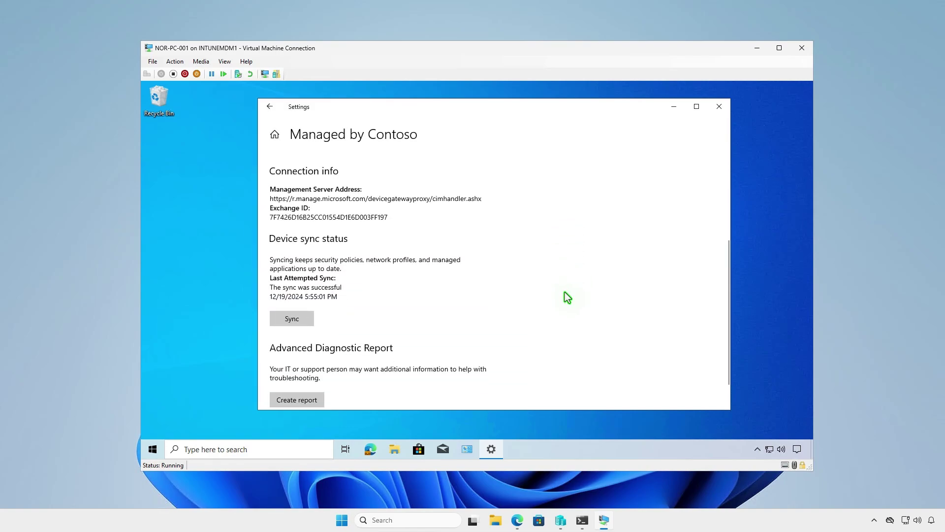
{"action": "left_click", "coordinate": [293, 287]}
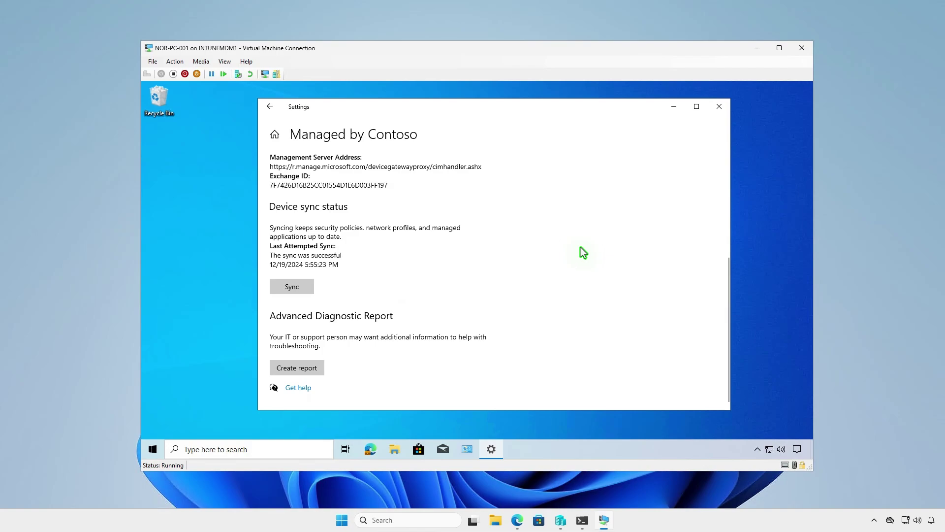
{"action": "left_click", "coordinate": [673, 107]}
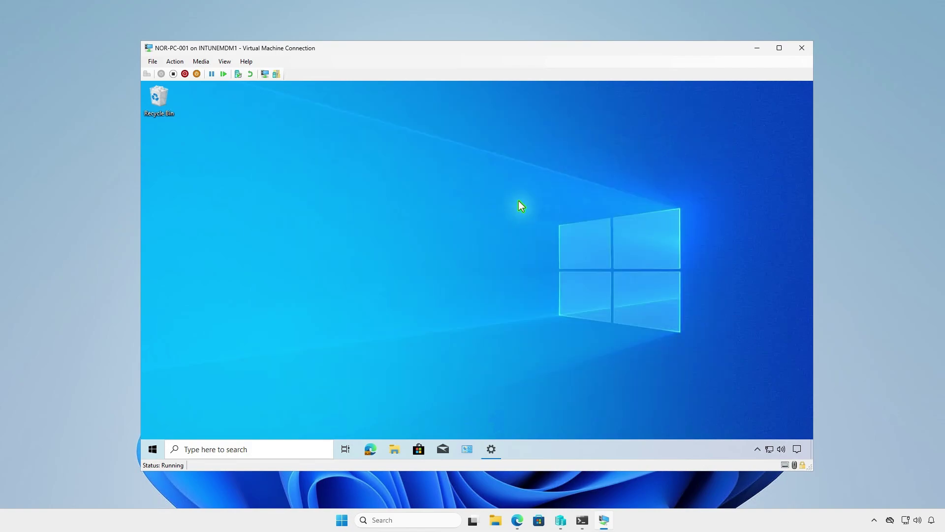
{"action": "left_click", "coordinate": [798, 449]}
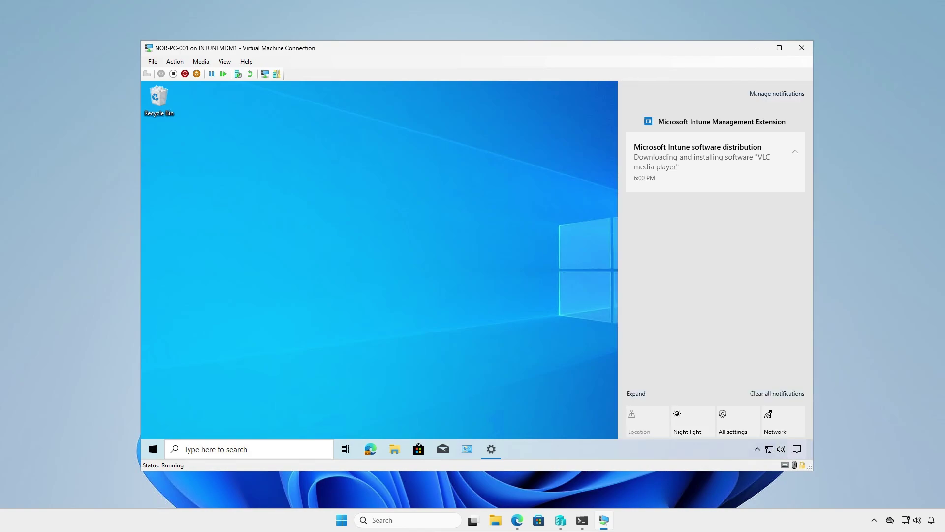